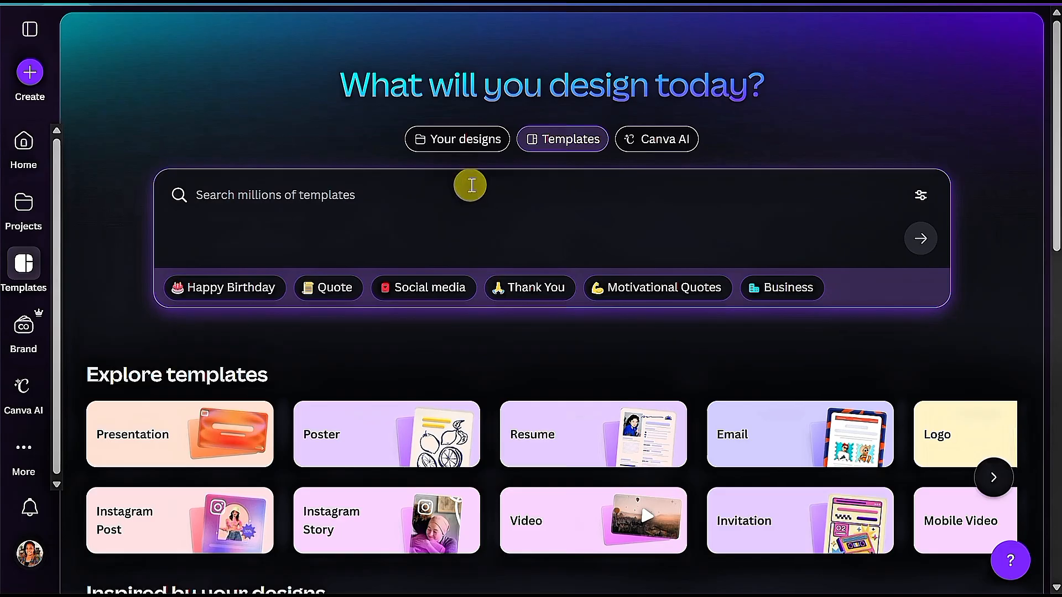
- Search the templates for "Invitation Card"
left_click(472, 186)
type("Invitation Card")
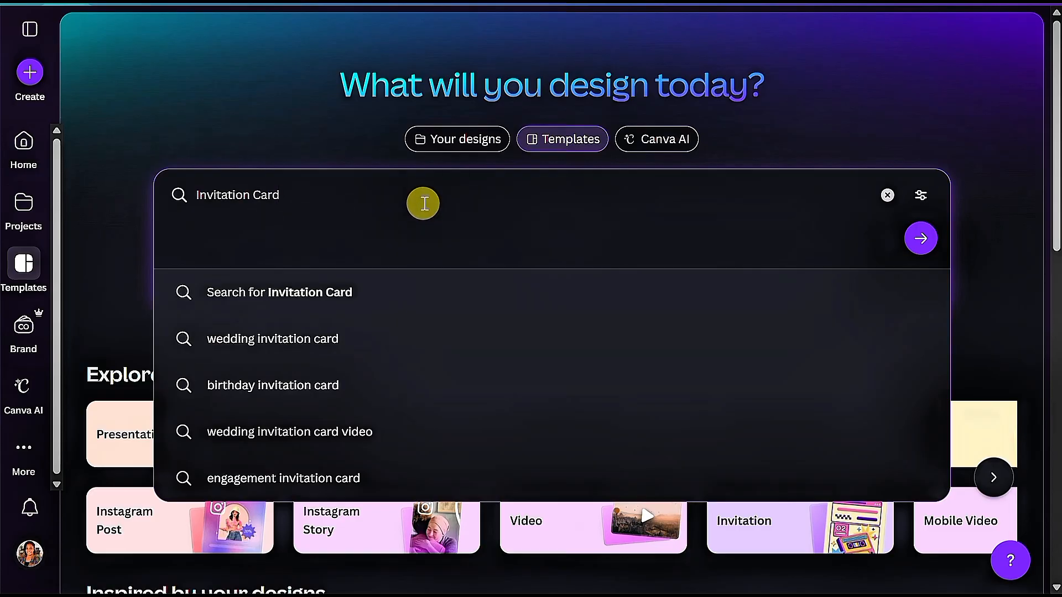
left_click(919, 243)
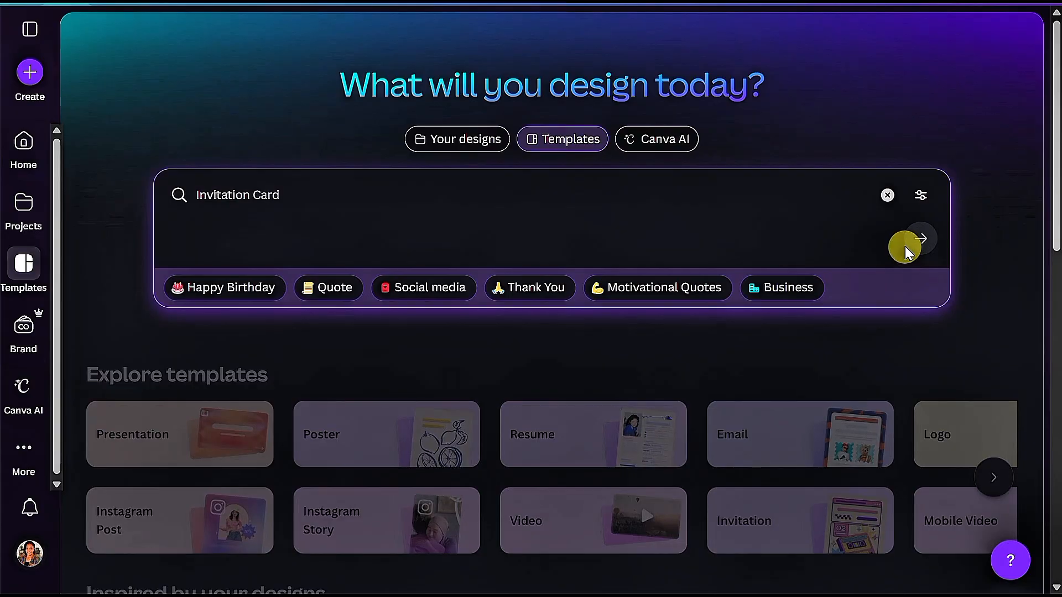
- Find the Black and Gold Simplified Traditional RSVP Card template in the results and open it for customising
scroll(593, 433, "down", 3)
scroll(637, 429, "down", 2)
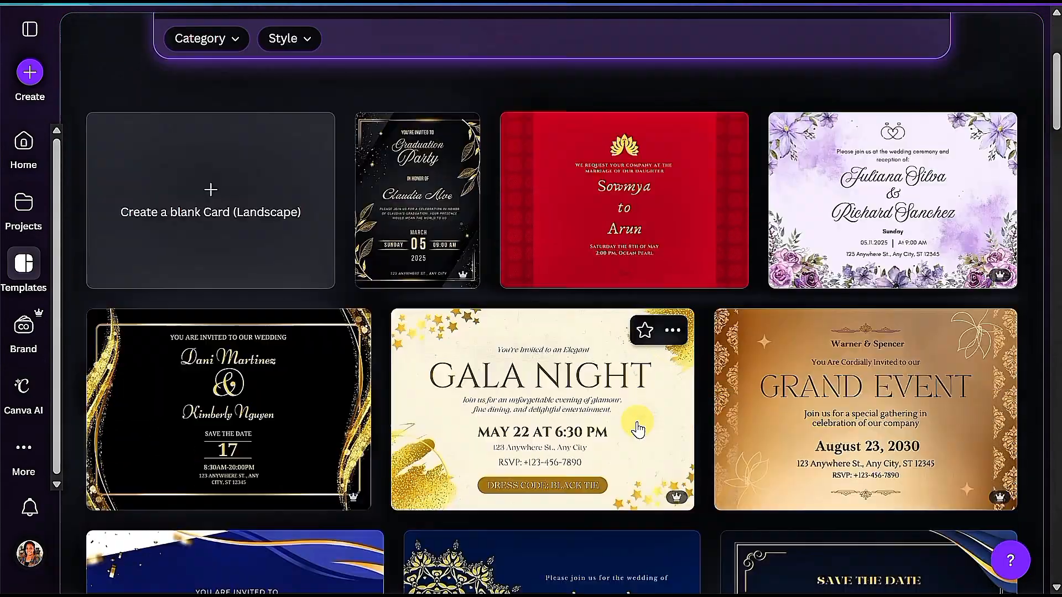
scroll(631, 423, "down", 8)
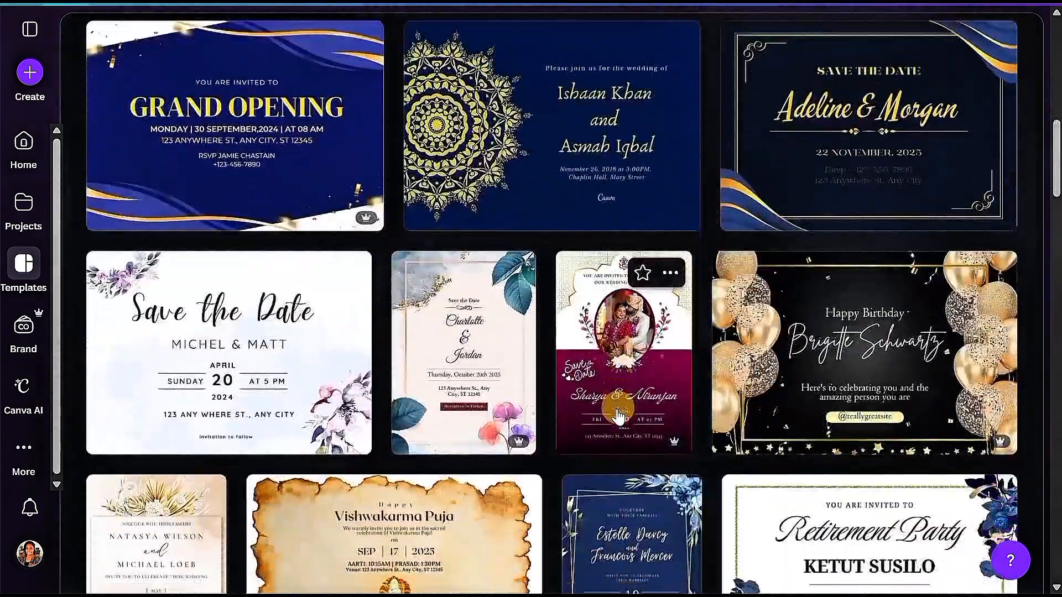
scroll(618, 415, "down", 10)
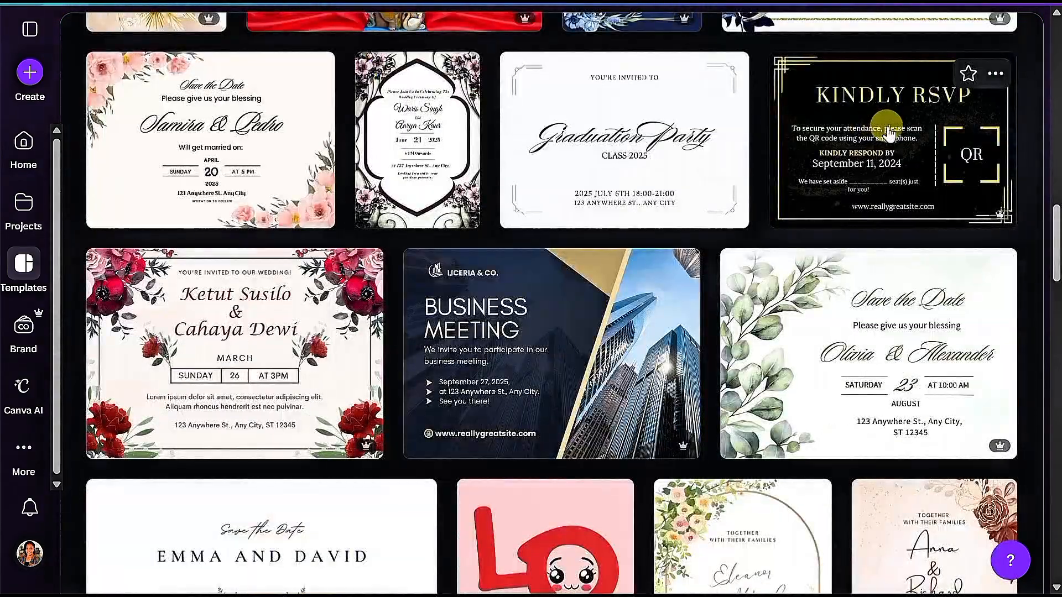
left_click(887, 162)
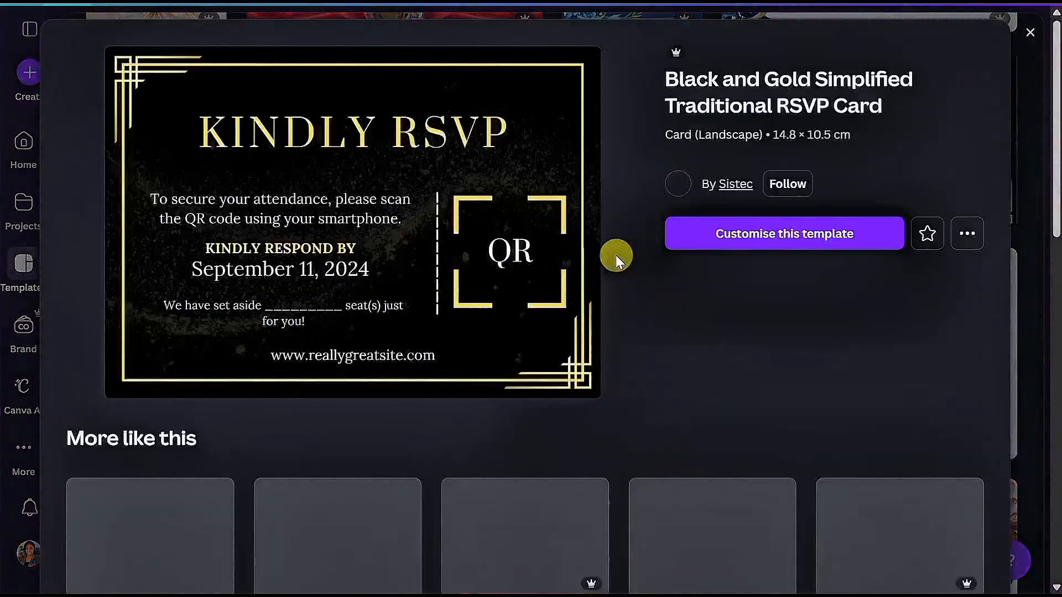
left_click(748, 232)
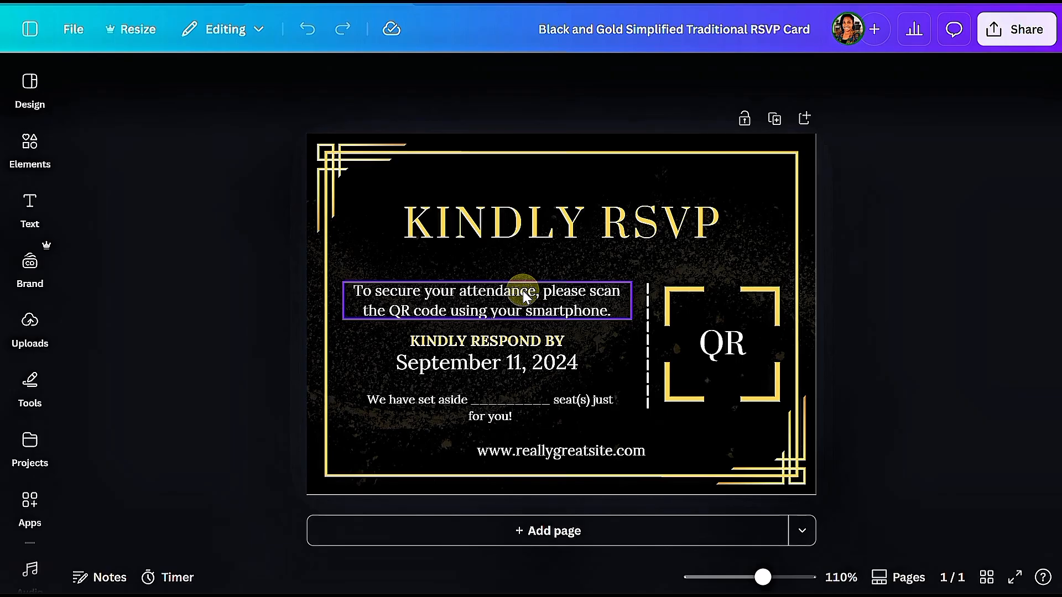
left_click_drag(524, 296, 524, 300)
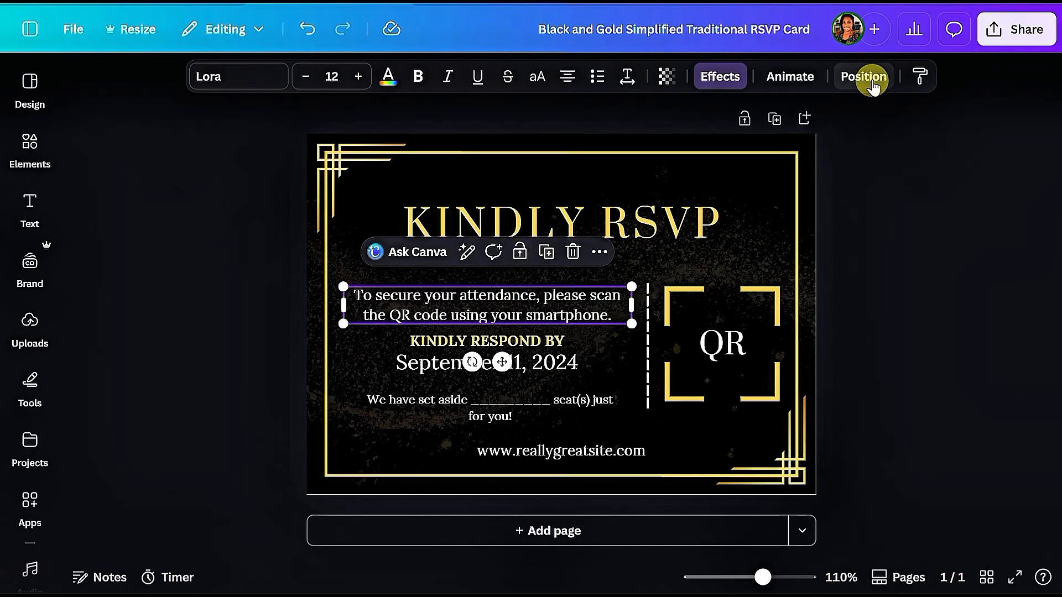
left_click(873, 89)
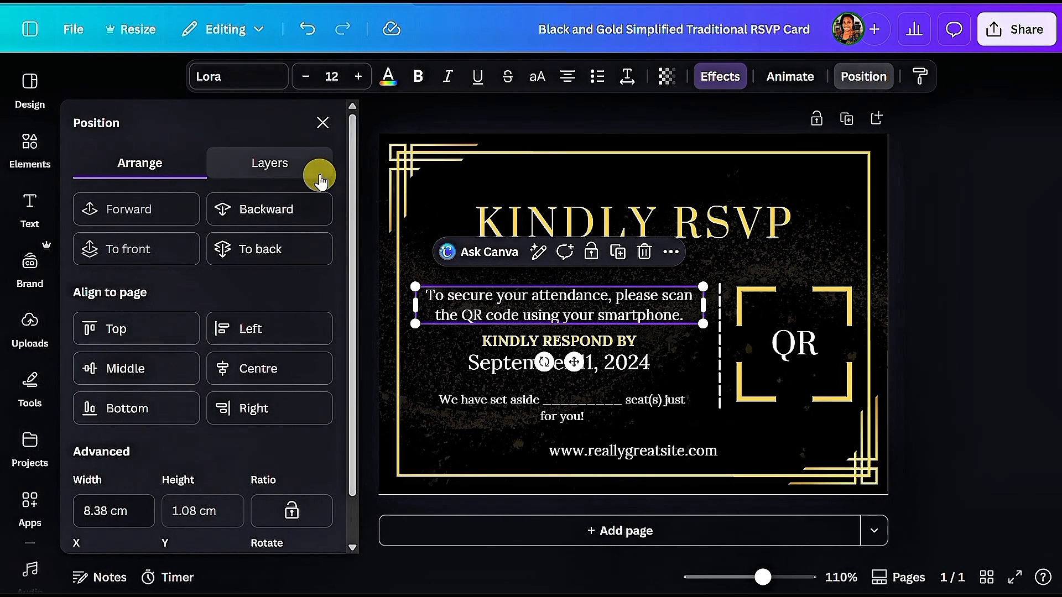
left_click(315, 166)
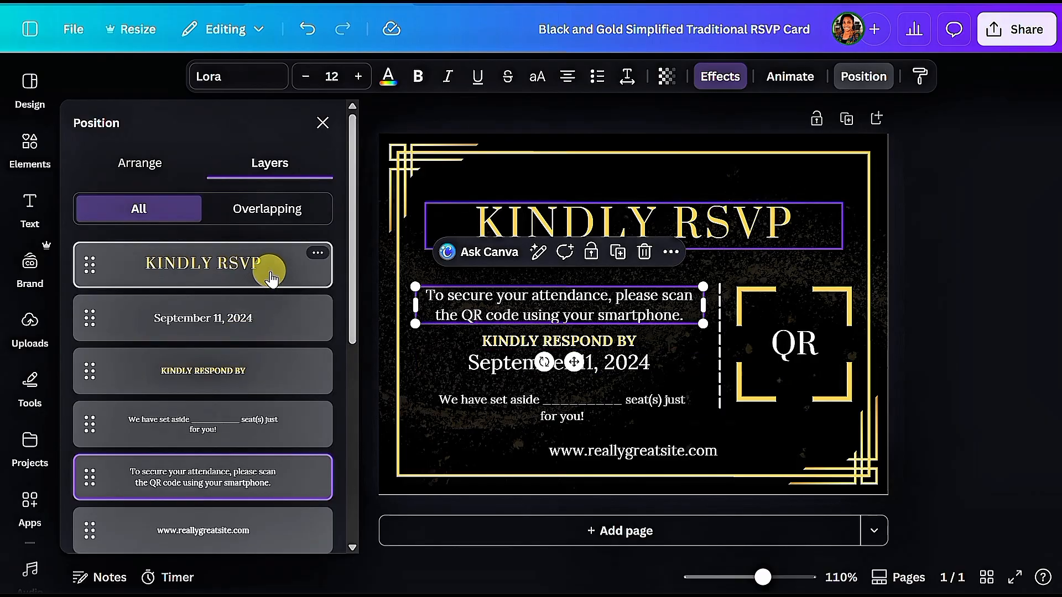
scroll(264, 445, "down", 3)
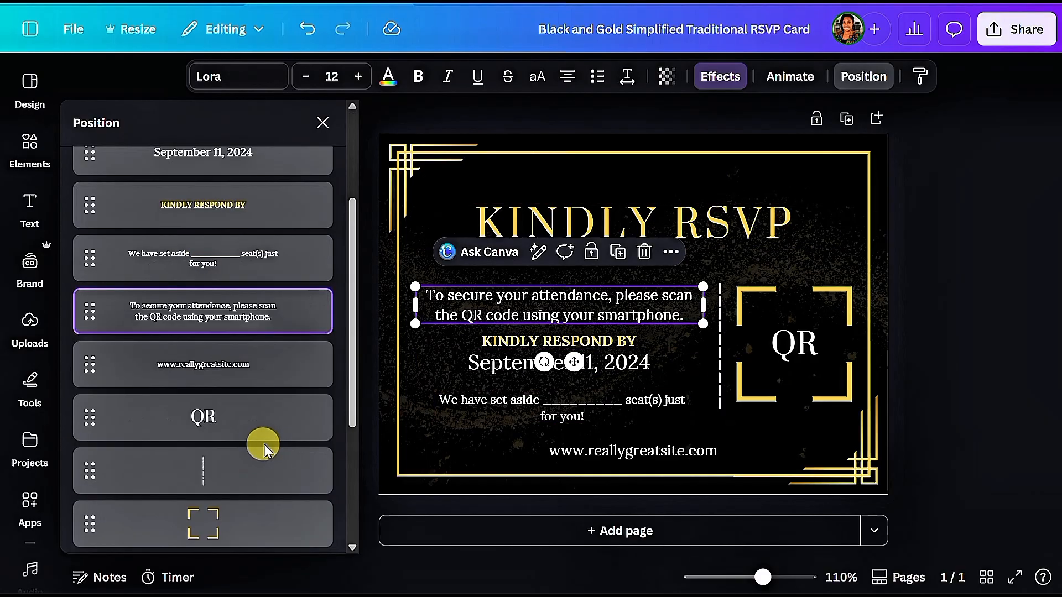
scroll(264, 445, "down", 2)
scroll(271, 447, "down", 2)
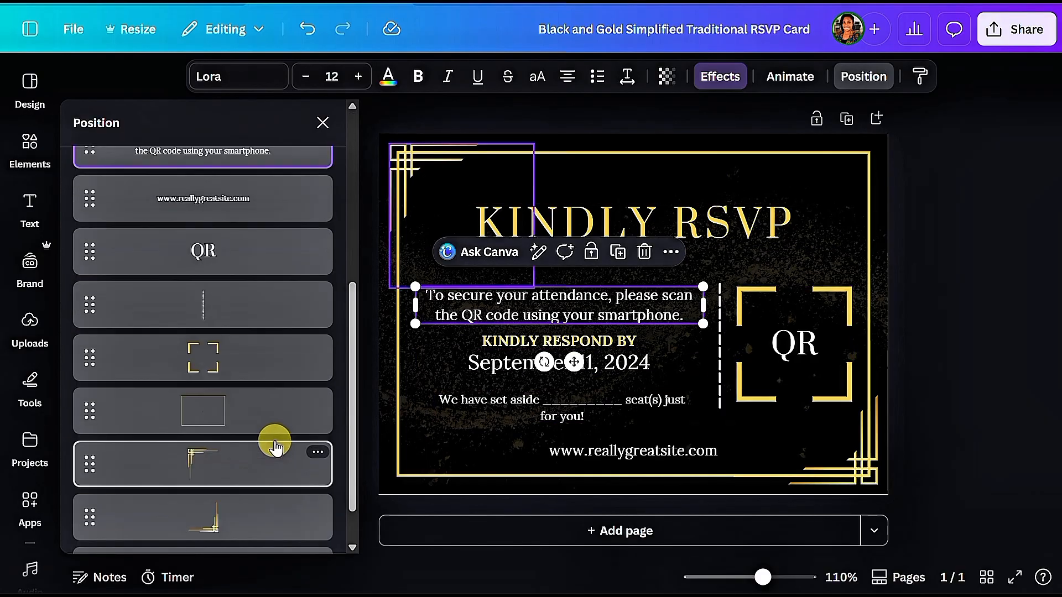
left_click(274, 206)
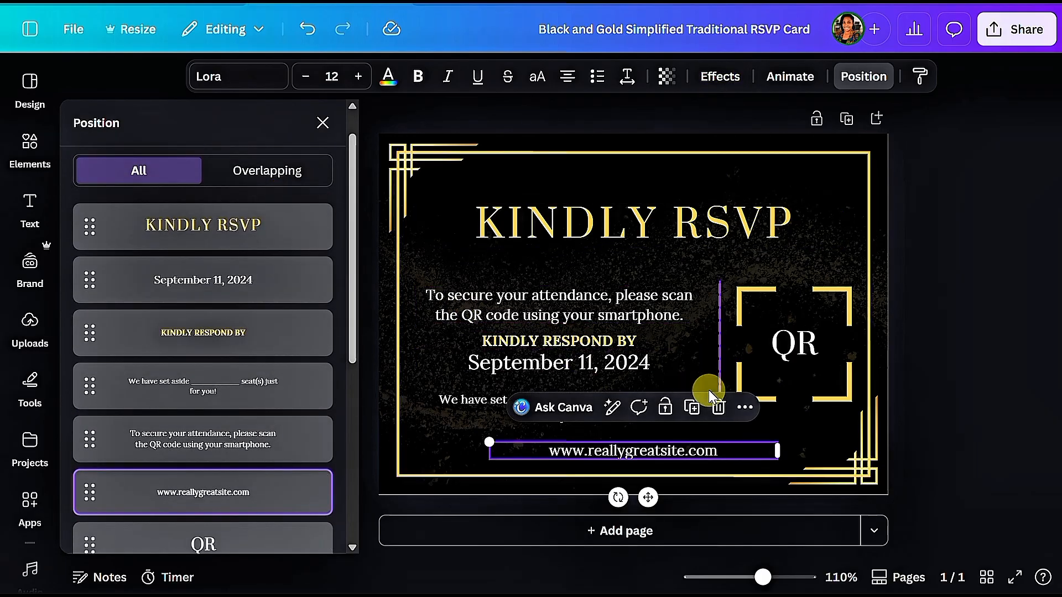
left_click(718, 406)
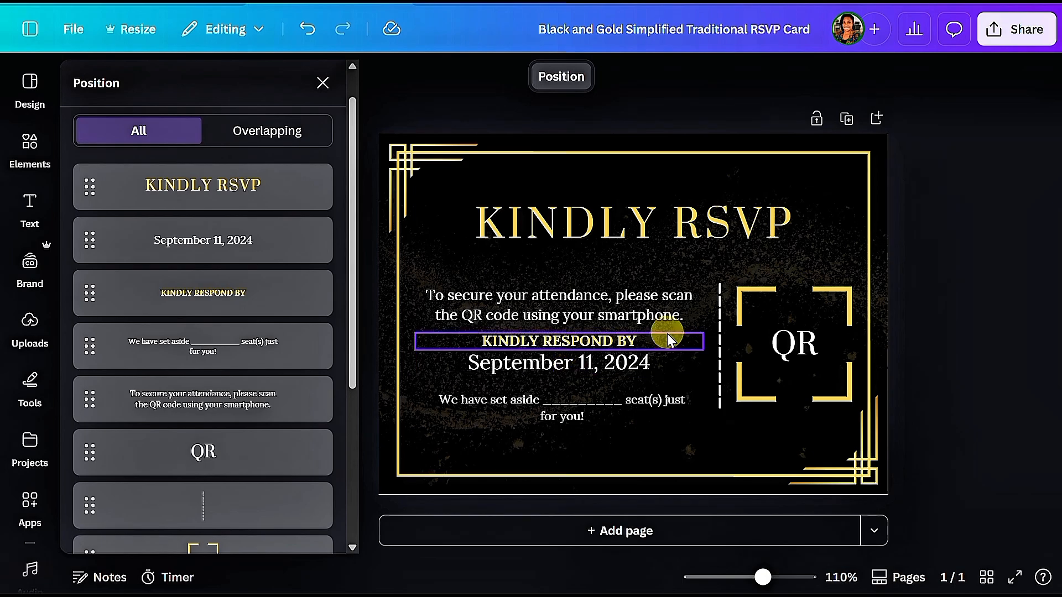
- Change the date under "KINDLY RESPOND BY" to April 15, 2026
left_click(665, 364)
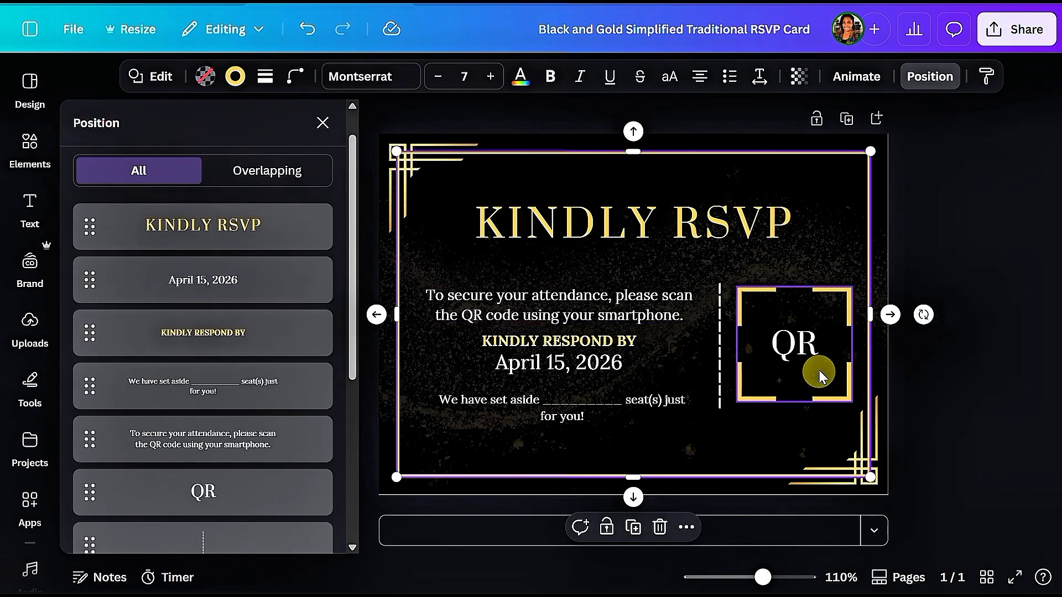
left_click(771, 353)
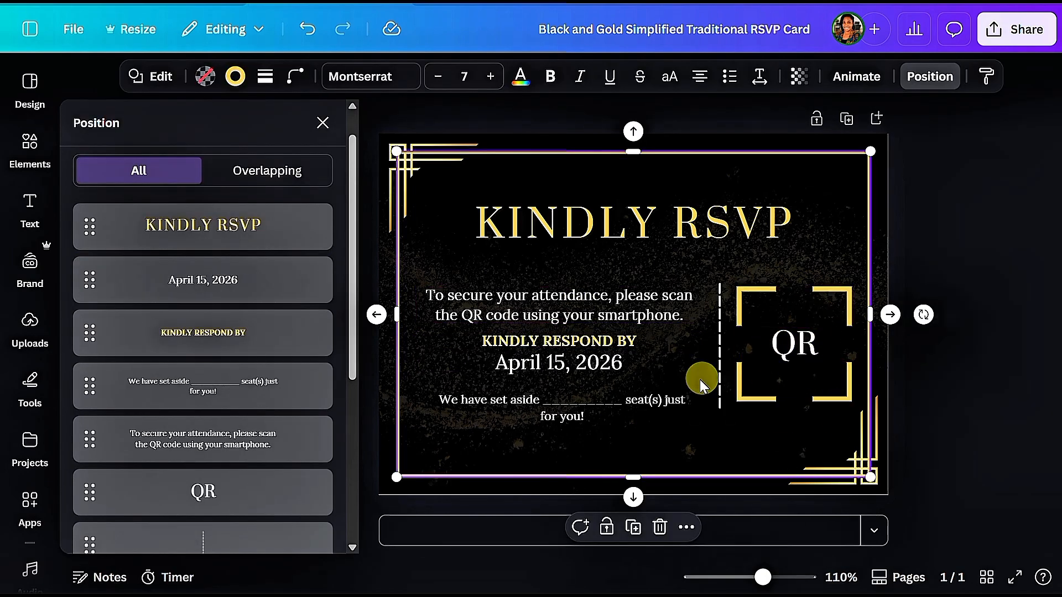
- Search the elements for "qr code", enter the copied Canva design link as its URL and show the customisation options
left_click(32, 145)
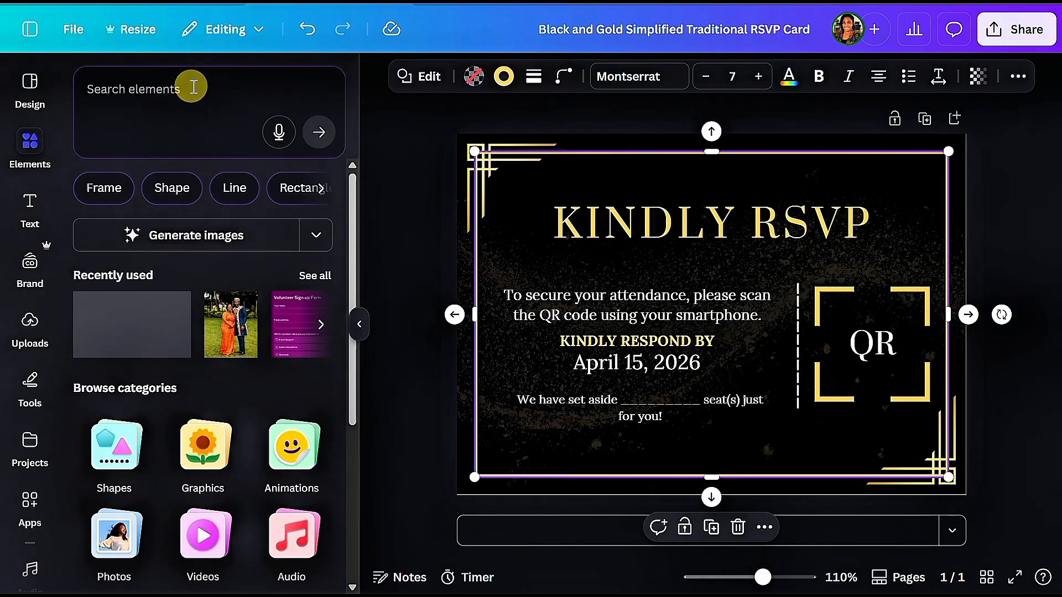
left_click(193, 86)
type("qr")
left_click(157, 249)
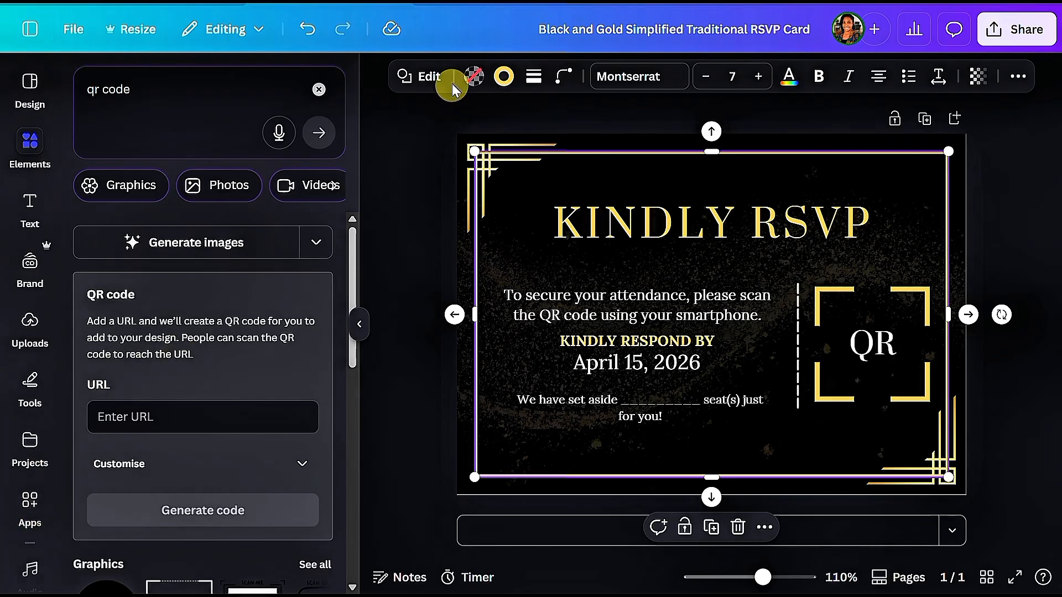
left_click(189, 417)
key("ctrl+v")
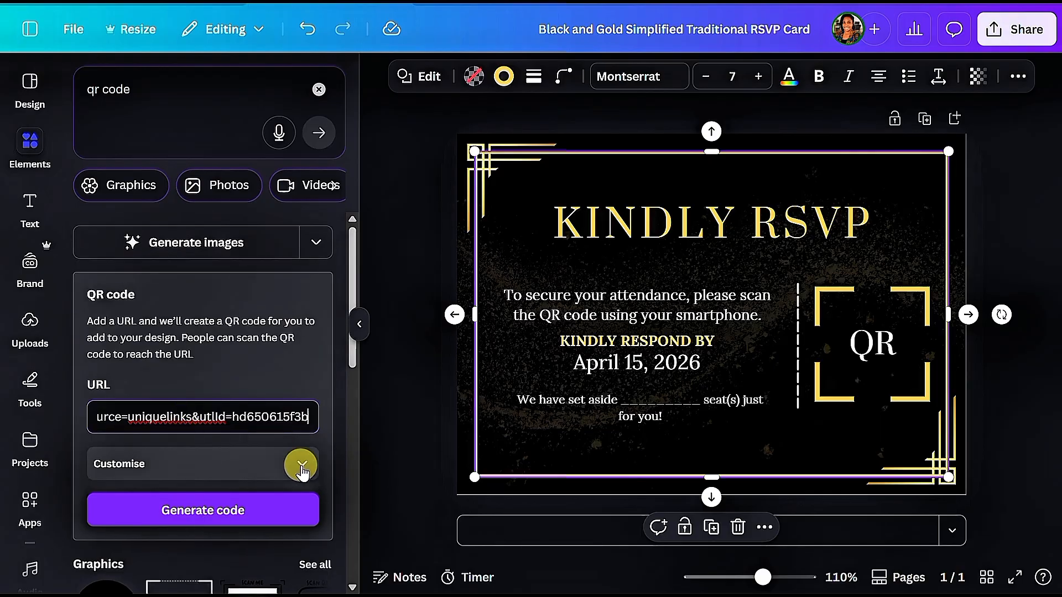
left_click(302, 469)
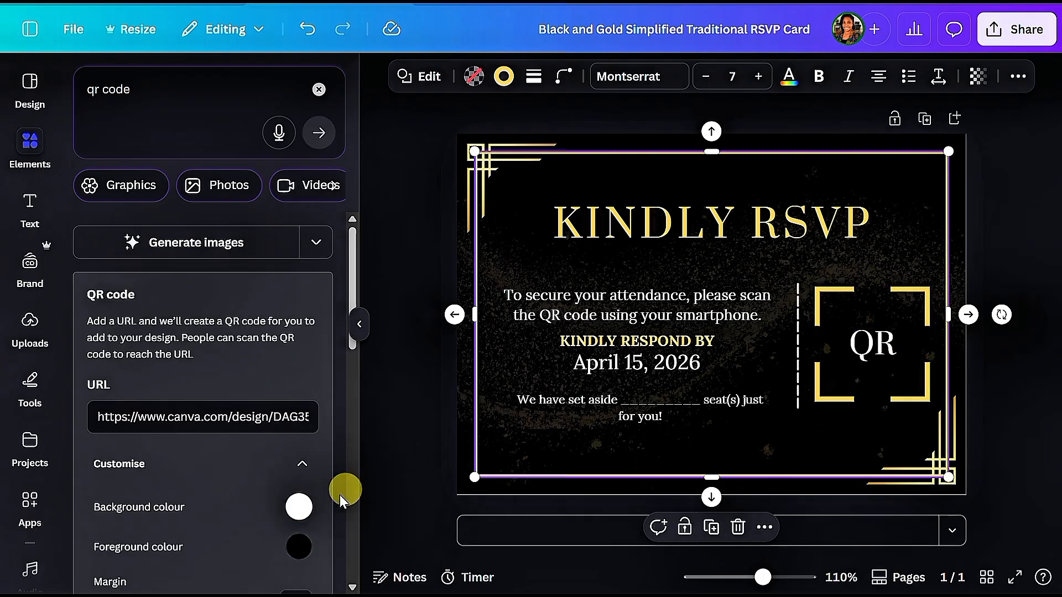
- Add a circle to the card and fill it with the dark background colour #0C0904 sampled from the card
left_click(299, 507)
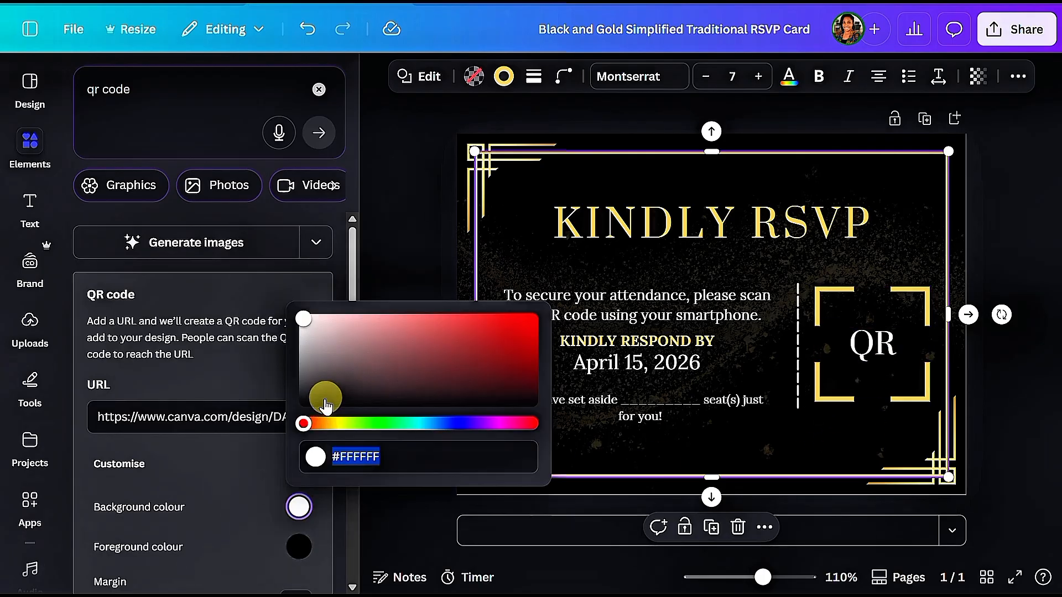
left_click(420, 285)
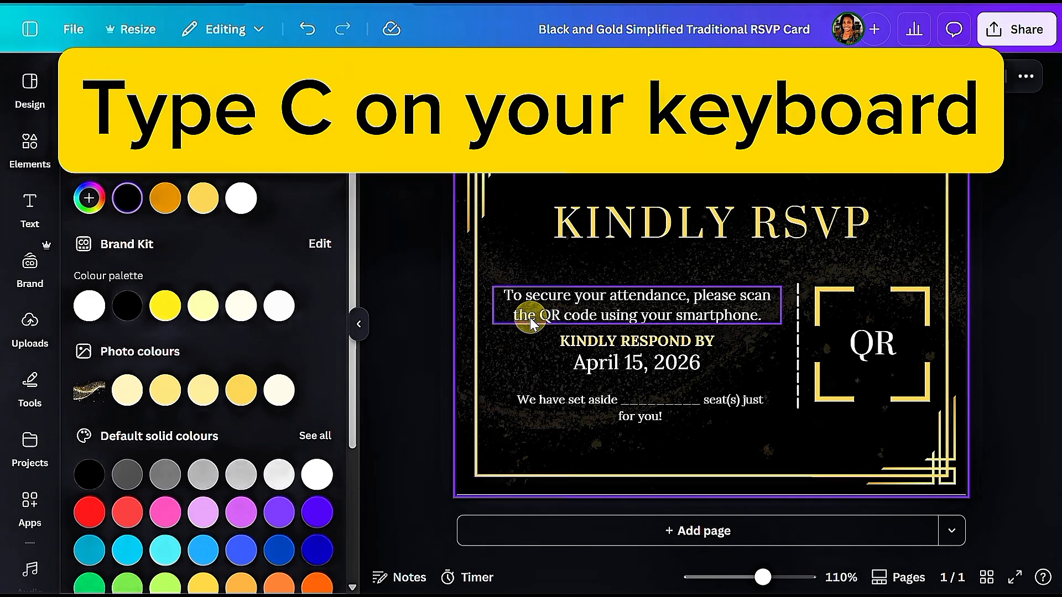
key("c")
left_click(89, 198)
left_click(302, 416)
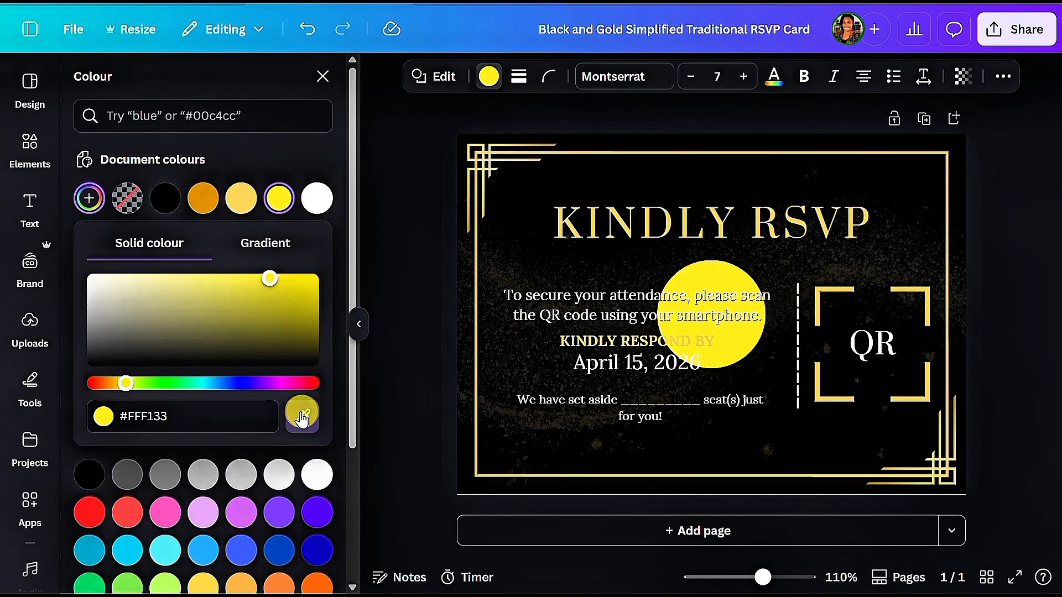
left_click(509, 443)
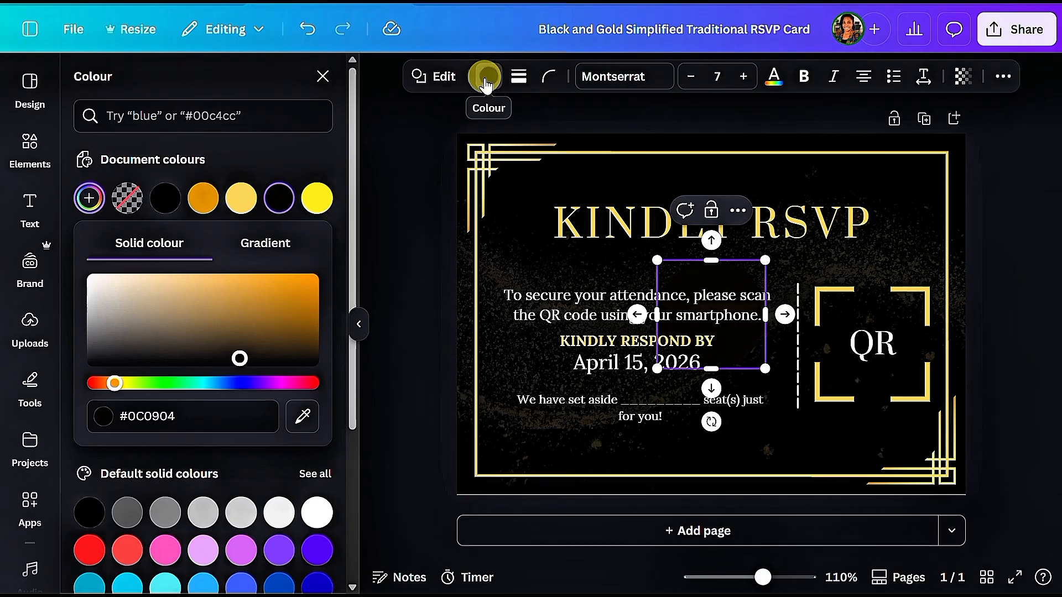
- Copy the circle's hex colour #0C0904 and apply it as the QR code's background colour
left_click(485, 83)
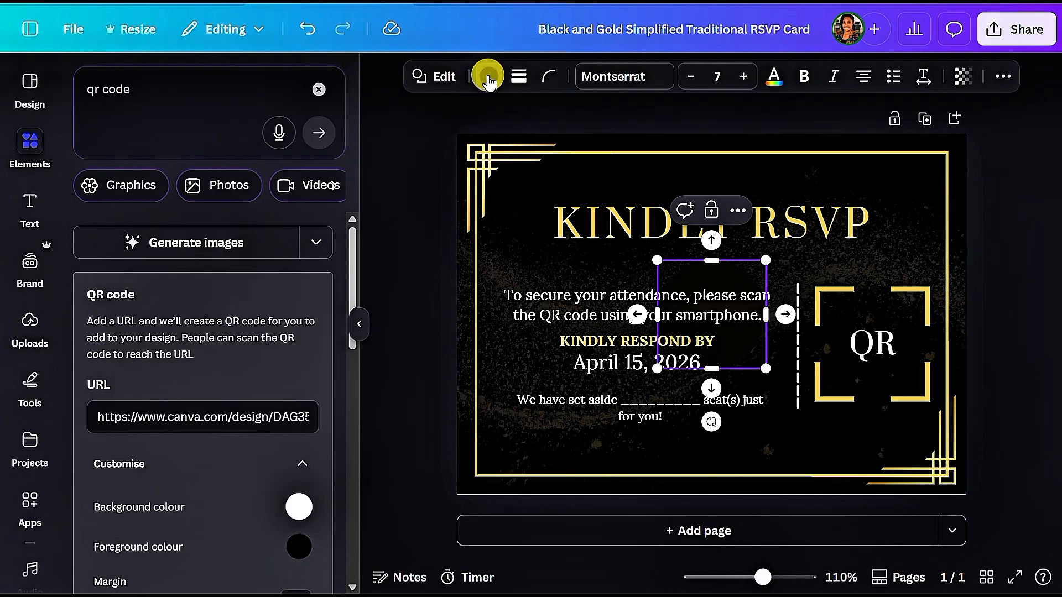
left_click(486, 77)
left_click(202, 197)
key("ctrl+c")
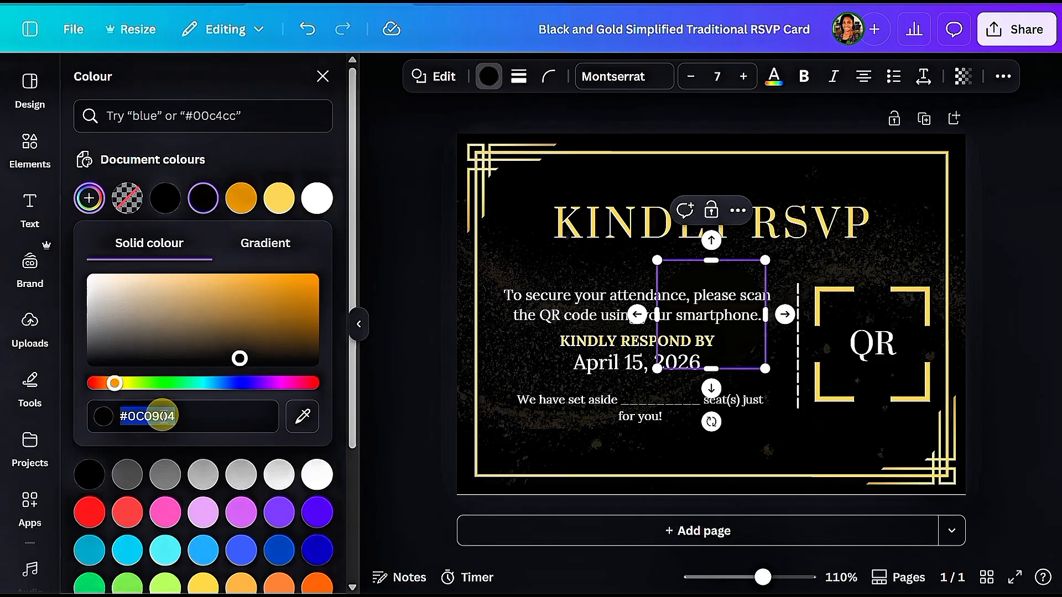
key("Escape")
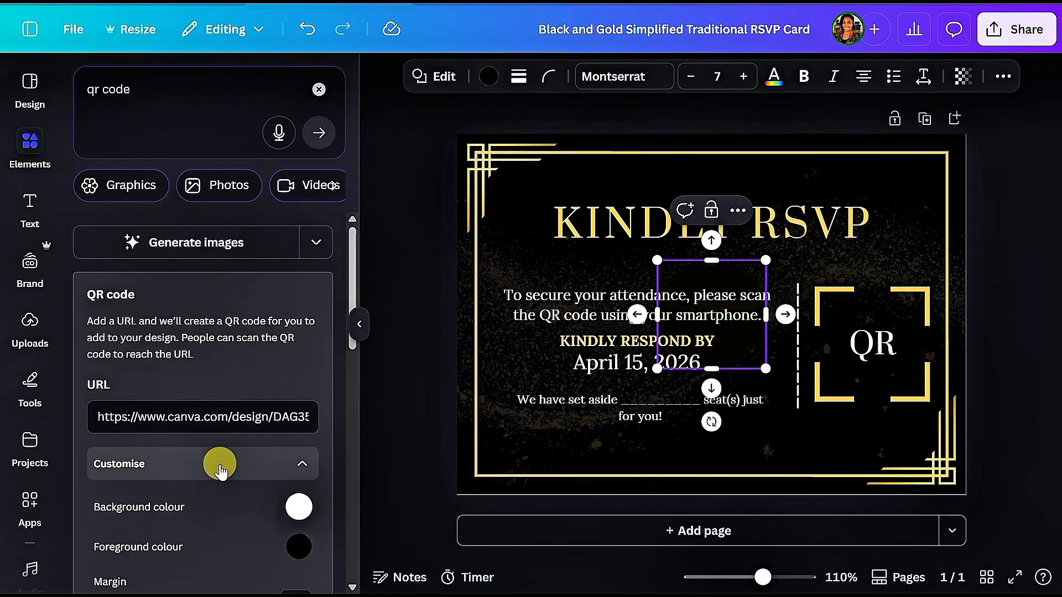
left_click(298, 507)
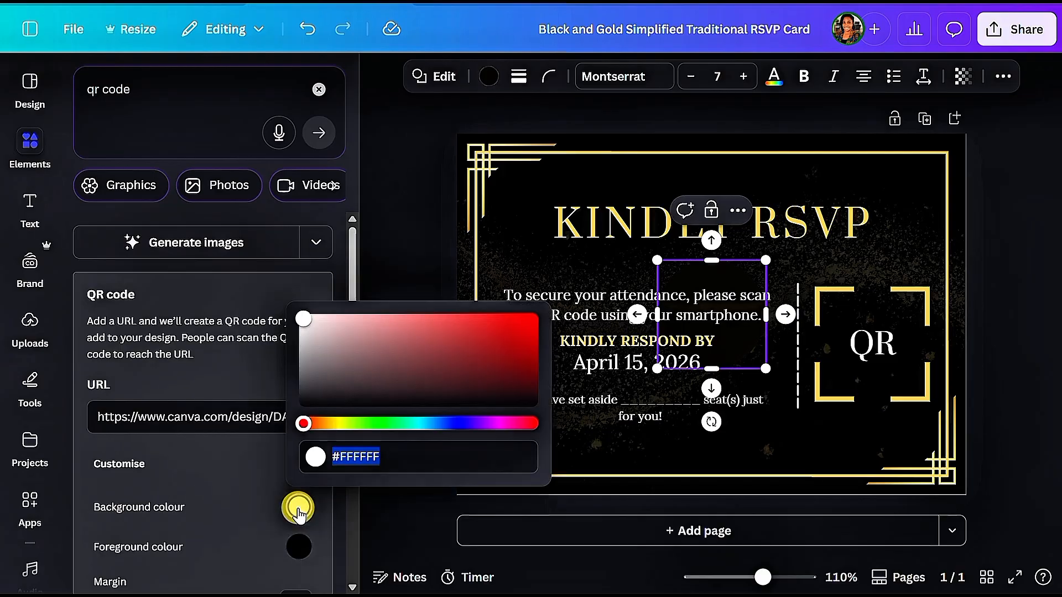
key("ctrl+v")
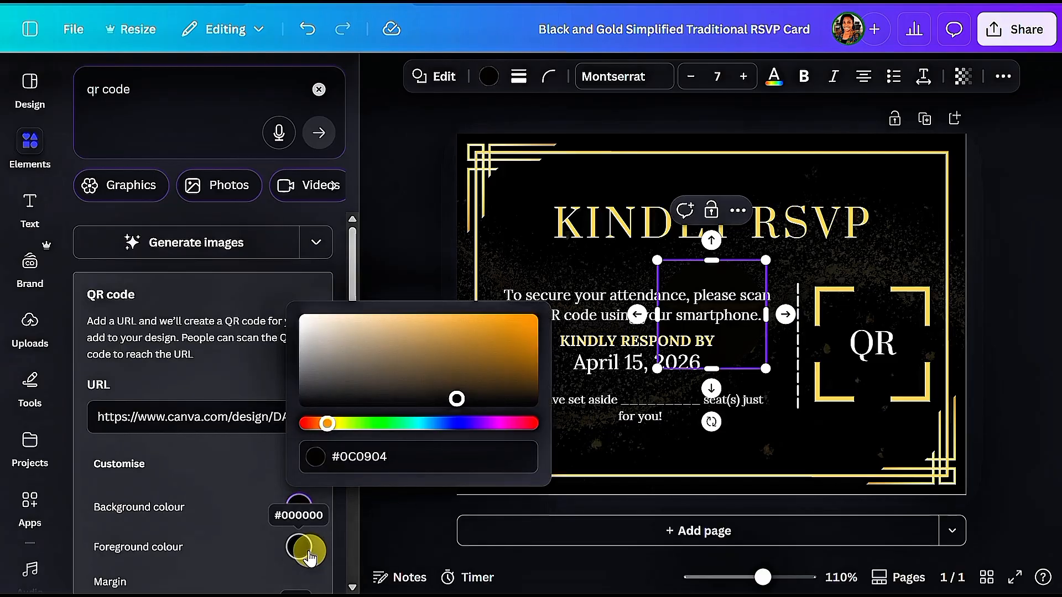
- Set the QR code's foreground colour to the yellow #F2DD23
left_click(296, 556)
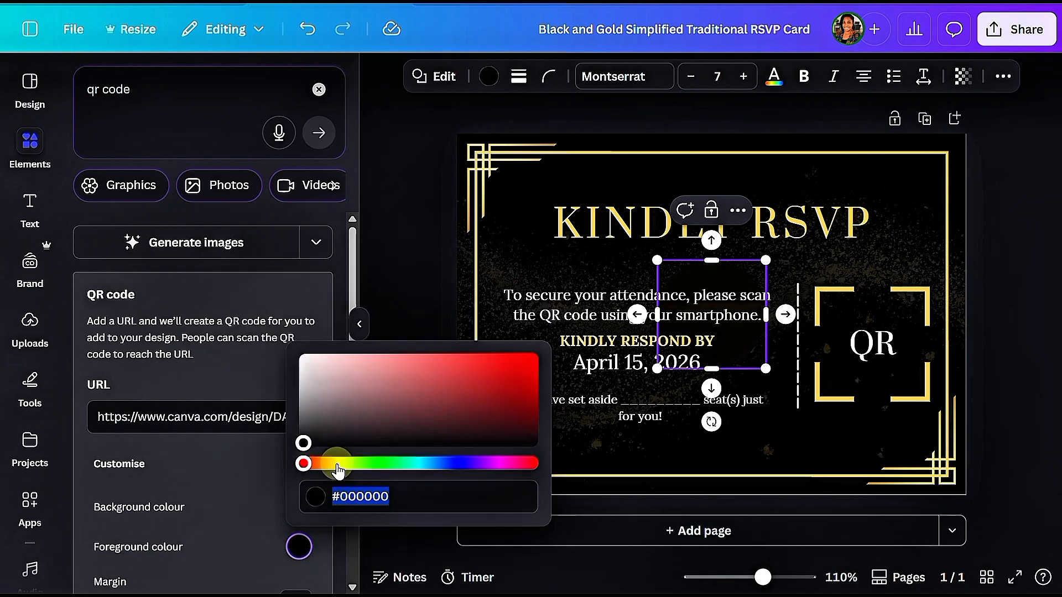
left_click(338, 463)
left_click(498, 396)
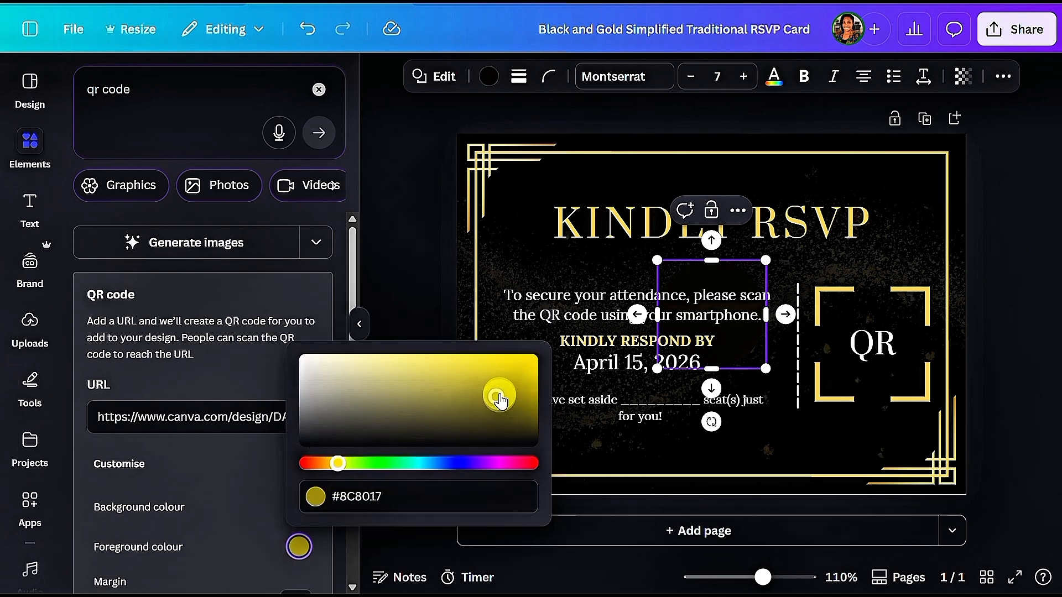
left_click_drag(499, 399, 501, 362)
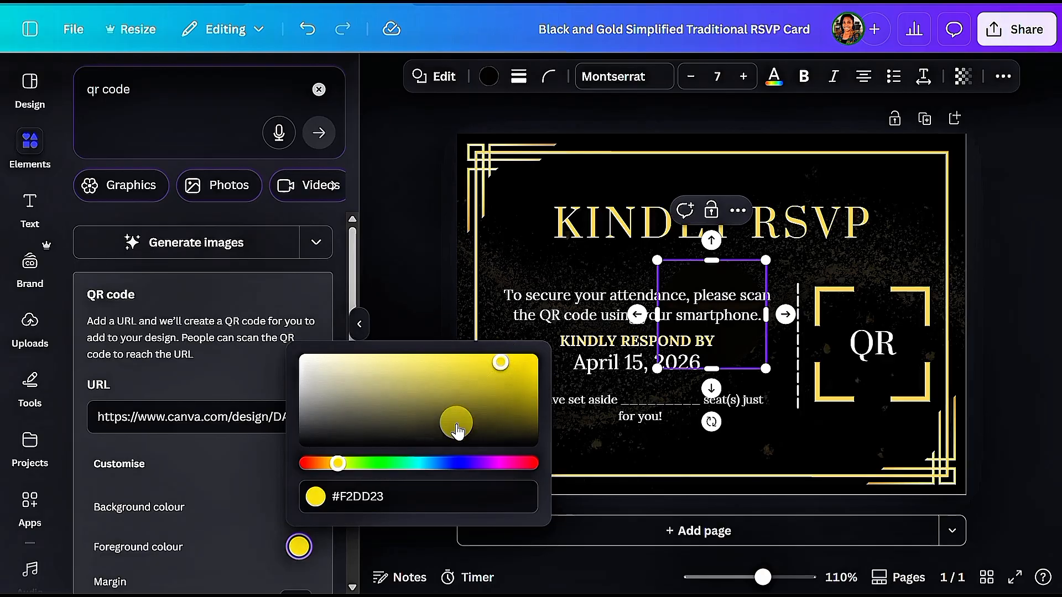
- Generate the QR code and shrink it to slightly smaller than the gold QR frame
scroll(204, 487, "down", 2)
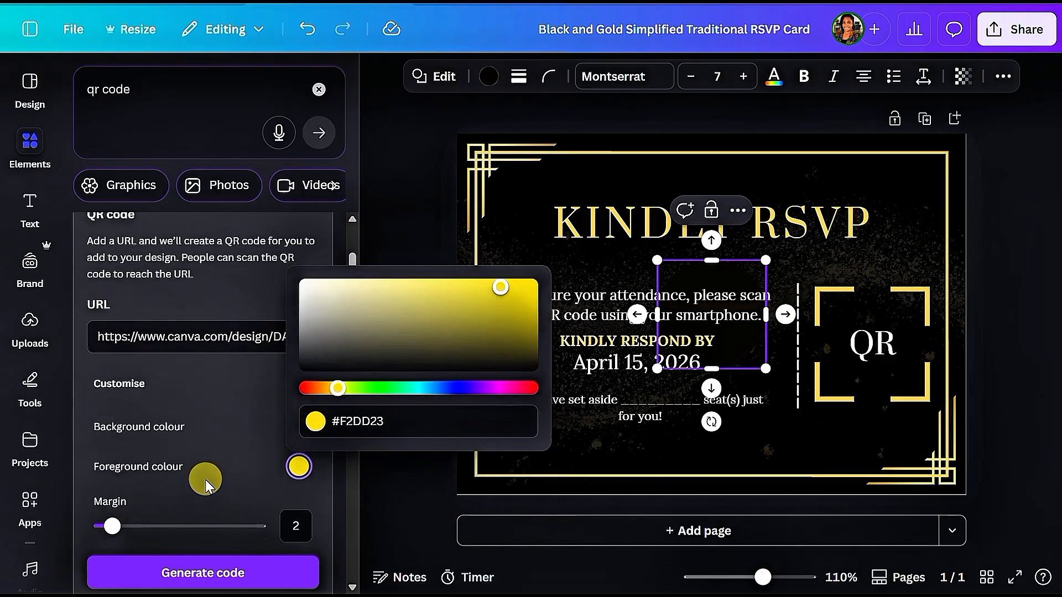
left_click(202, 571)
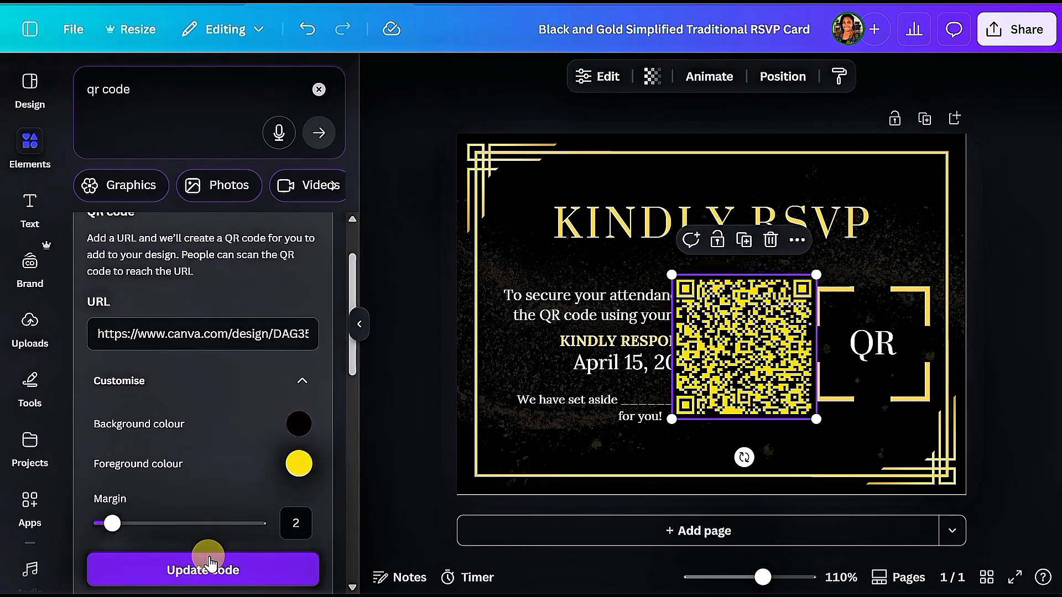
left_click_drag(815, 275, 780, 310)
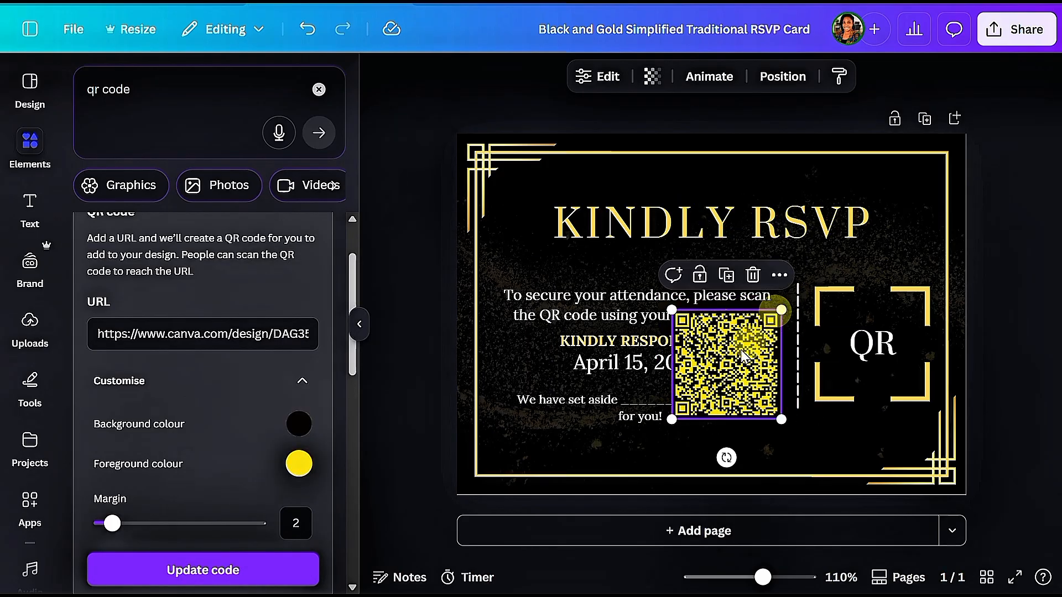
- Delete the placeholder QR text, then move the generated QR code into the gold frame and shrink it to fit inside
left_click(824, 353)
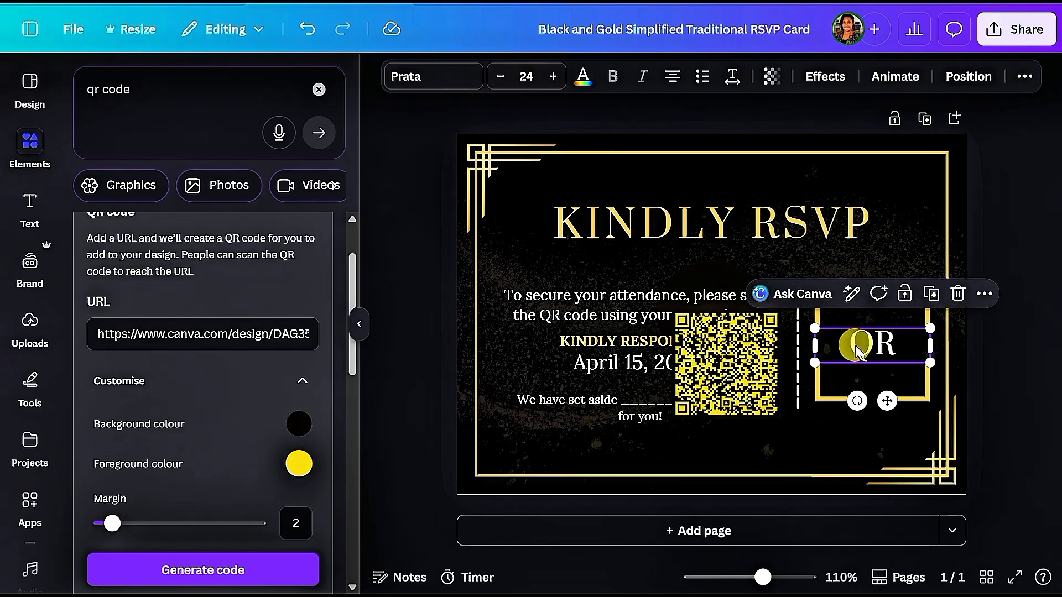
left_click(957, 294)
left_click(711, 387)
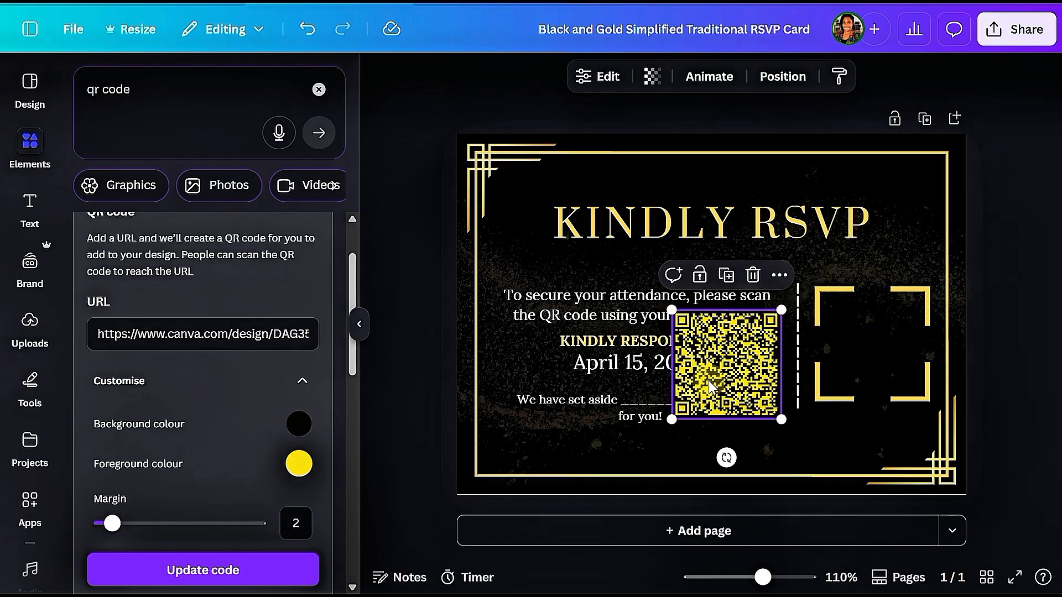
left_click_drag(711, 388, 845, 361)
left_click_drag(810, 286, 827, 301)
left_click(1007, 351)
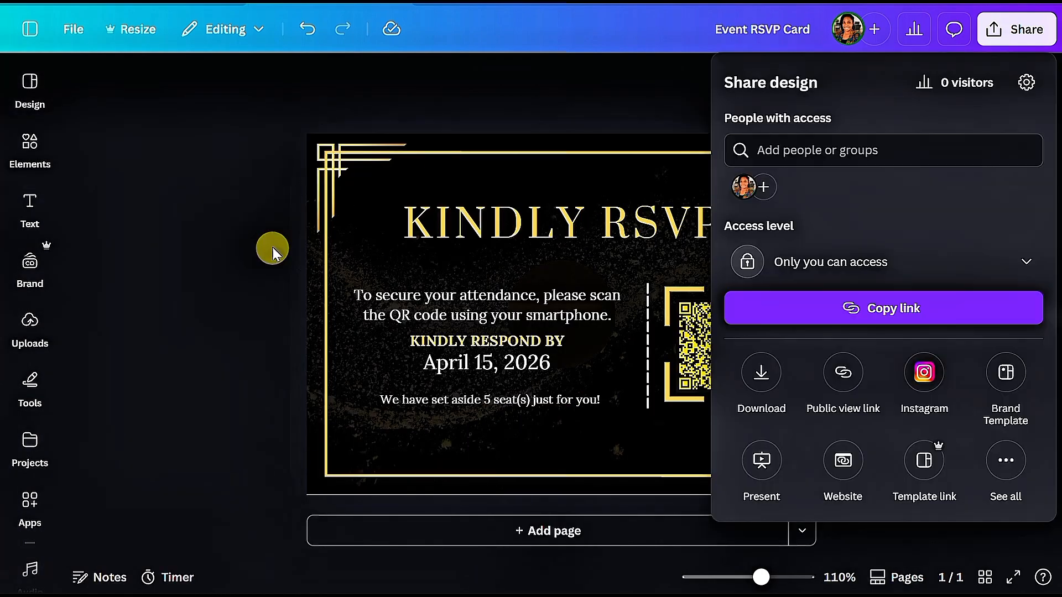
- Close the sharing options and duplicate the RSVP card as a second page
left_click(273, 249)
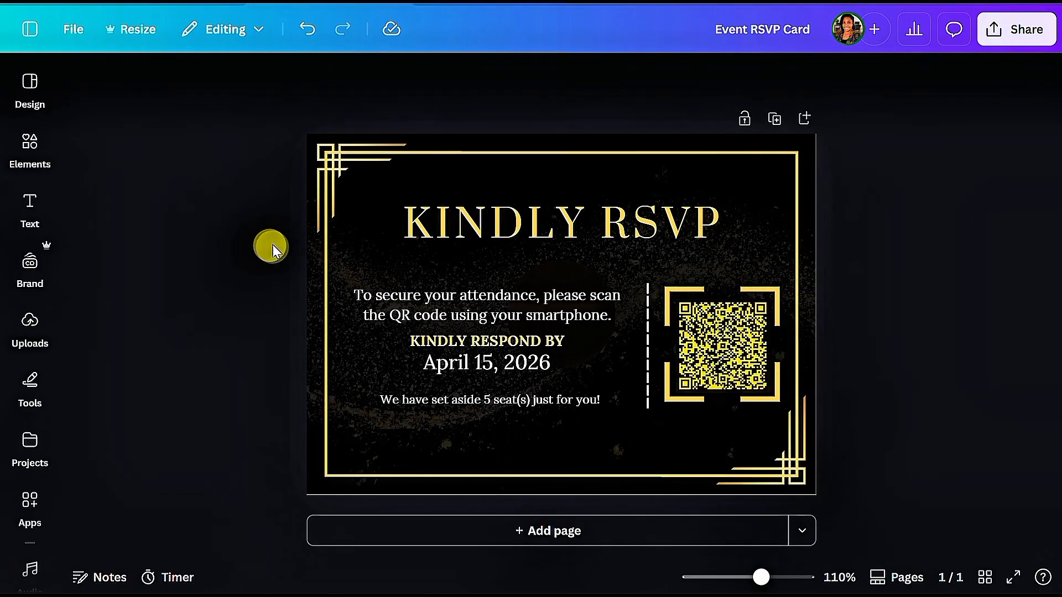
left_click(773, 119)
left_click(346, 267)
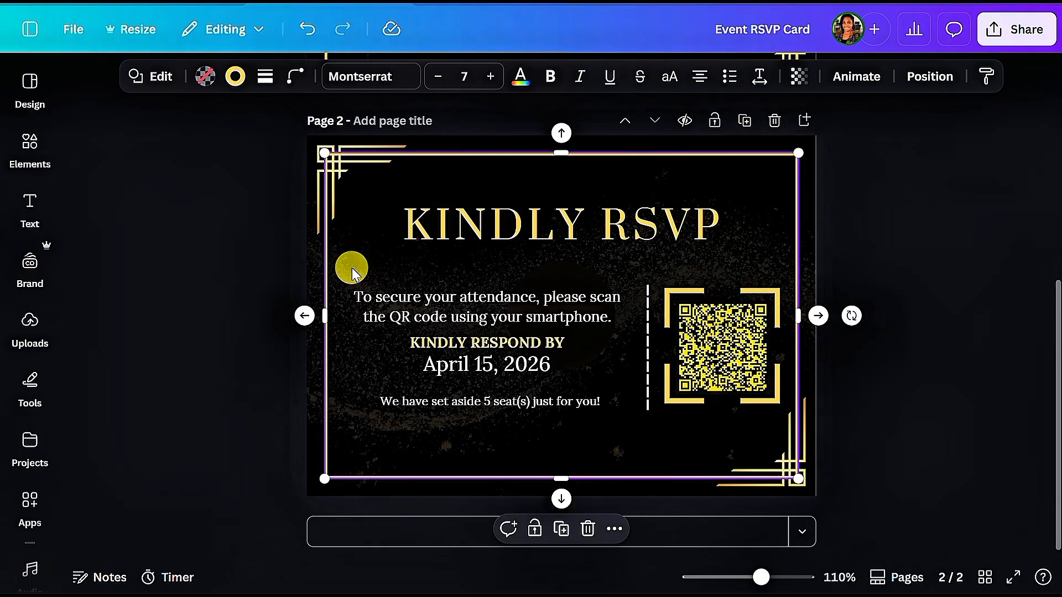
- Apply the Brand Kit colour palette to page 2 and shuffle it to a black background with white heading and QR frame
left_click(30, 209)
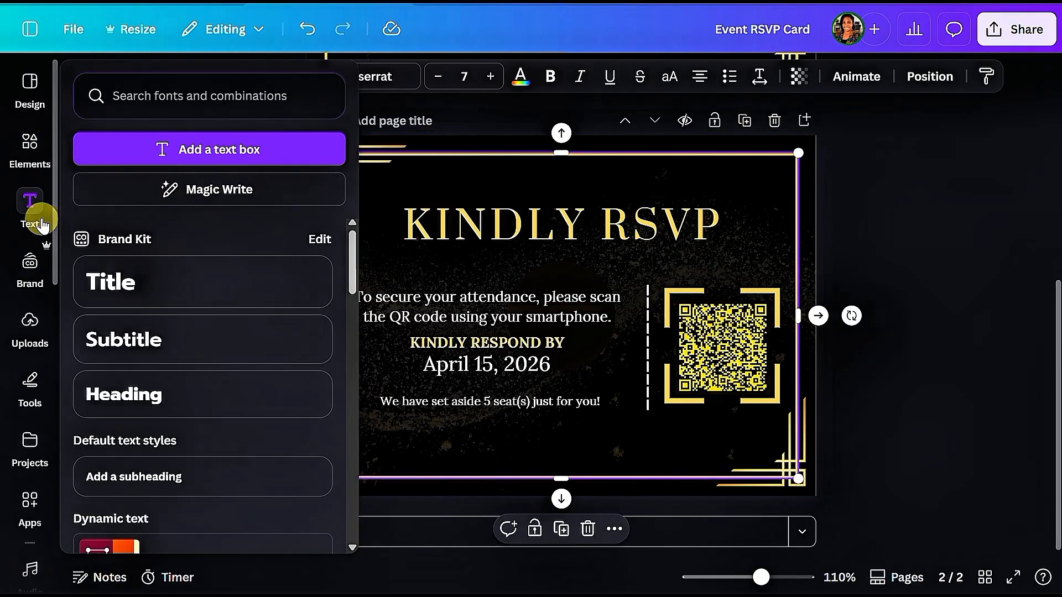
left_click(29, 145)
left_click(32, 86)
left_click(277, 188)
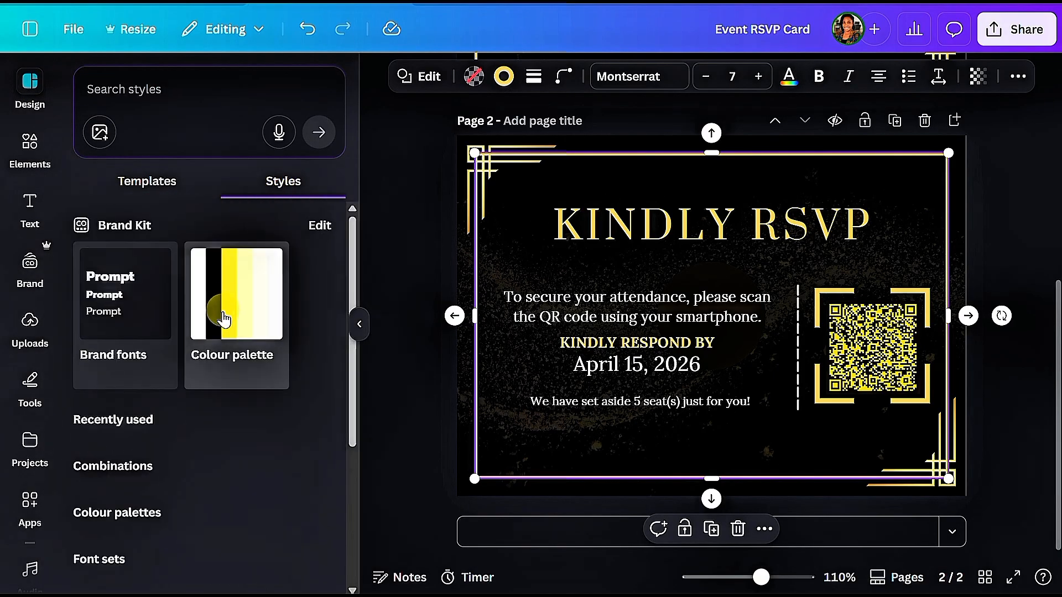
left_click(223, 316)
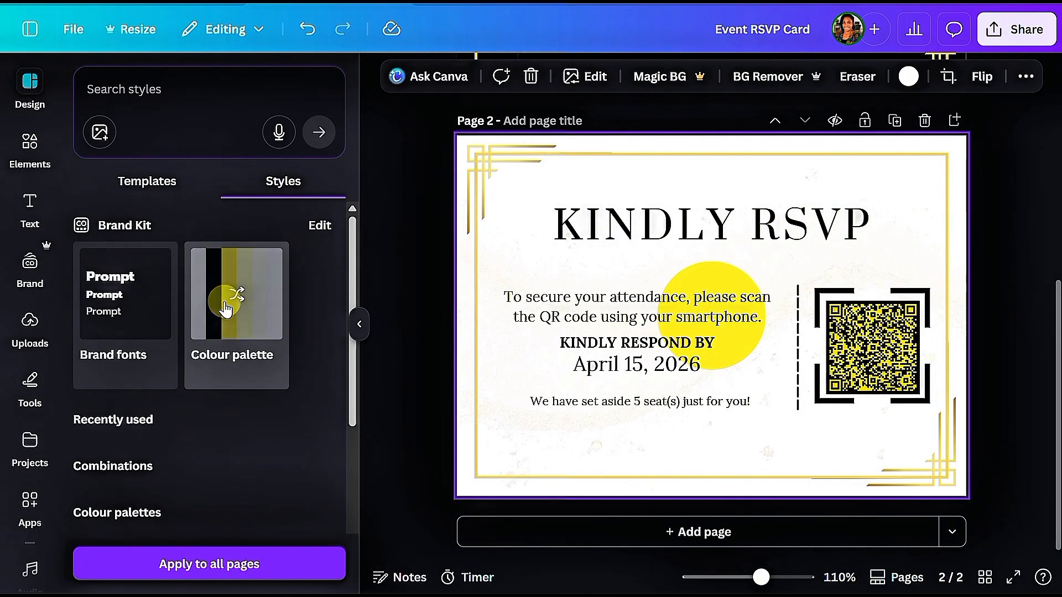
left_click(226, 309)
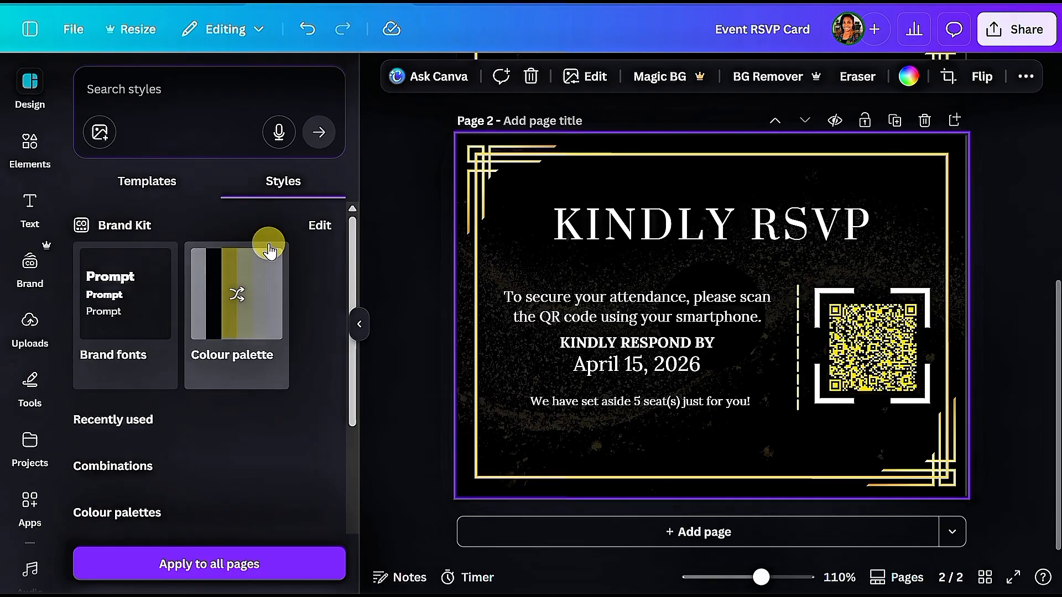
- Delete the leftover colour-sampling circle from both page 2 and page 1
left_click(721, 272)
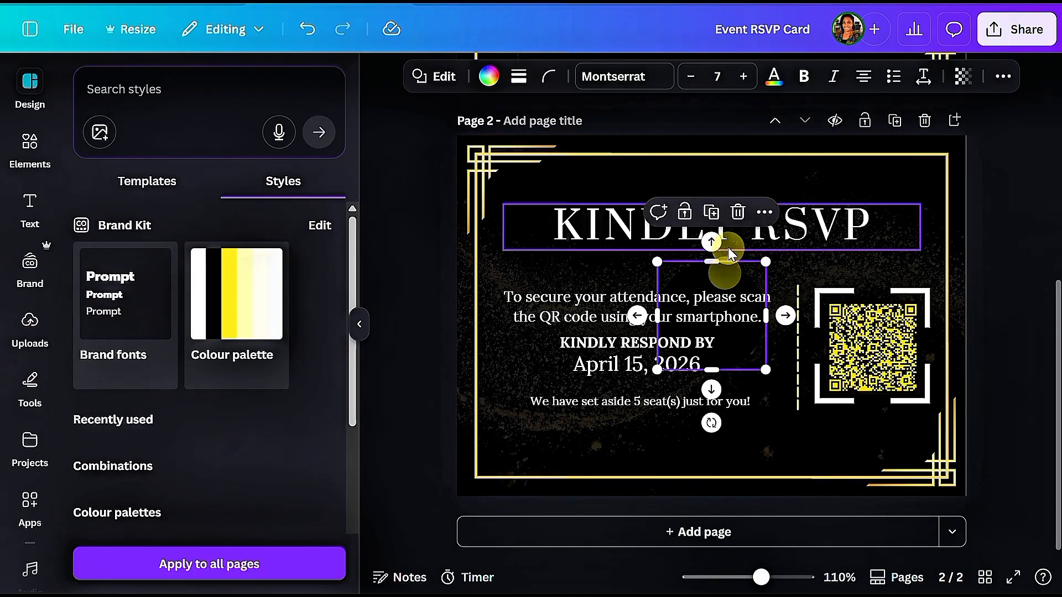
left_click(741, 216)
scroll(738, 230, "up", 5)
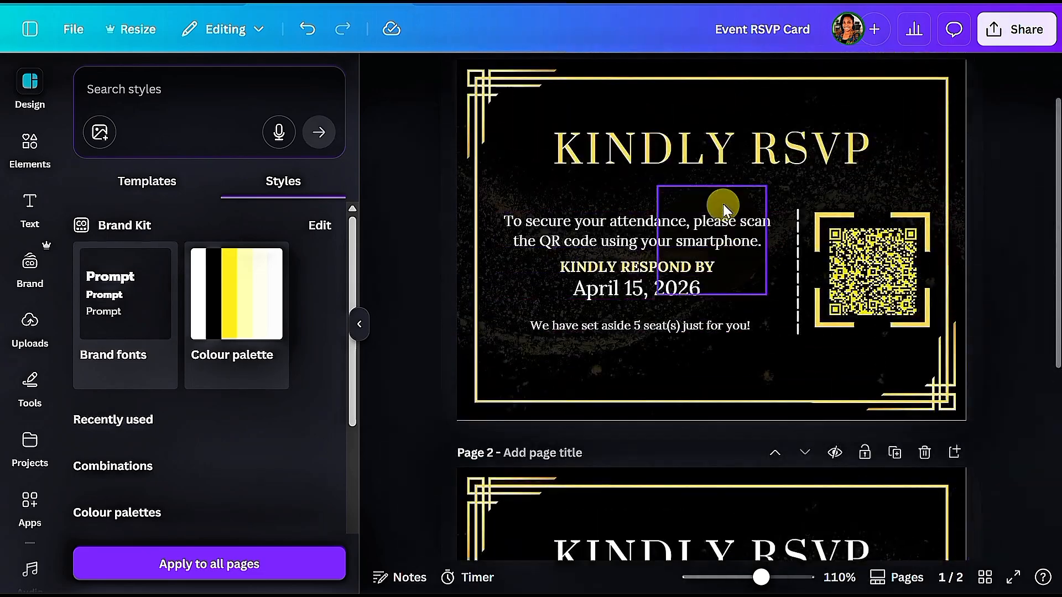
left_click(718, 209)
left_click(739, 137)
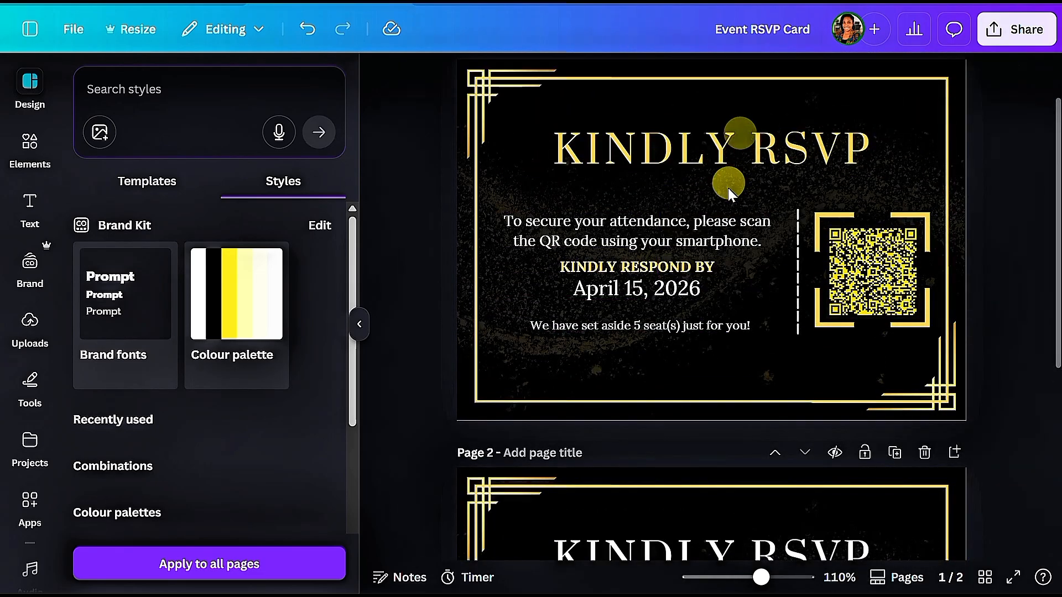
- Compare the heading, text and QR frame colours of the cards on page 1 and page 2
scroll(730, 185, "down", 3)
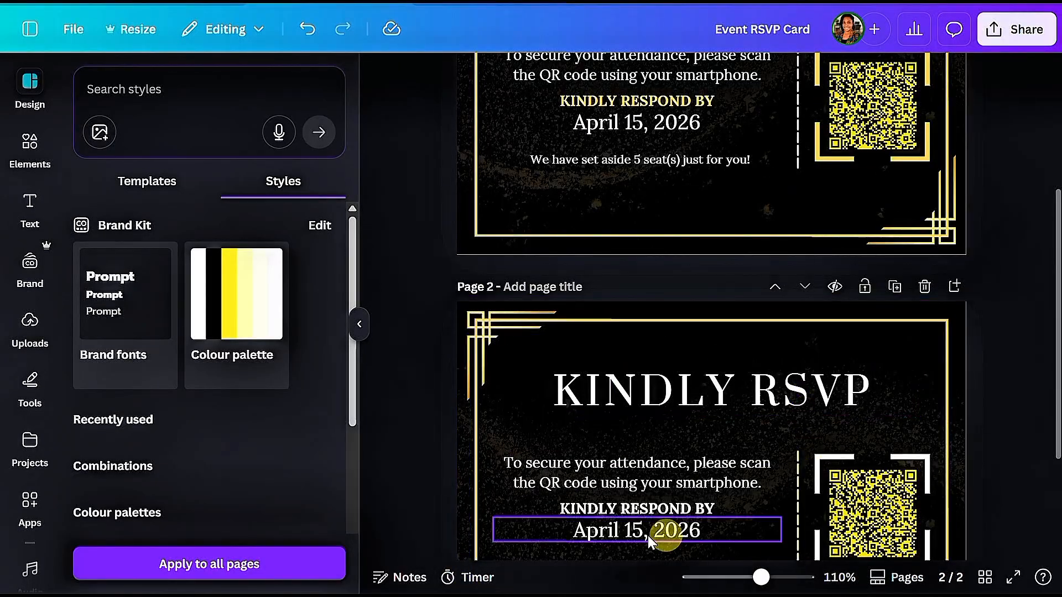
scroll(692, 376, "up", 4)
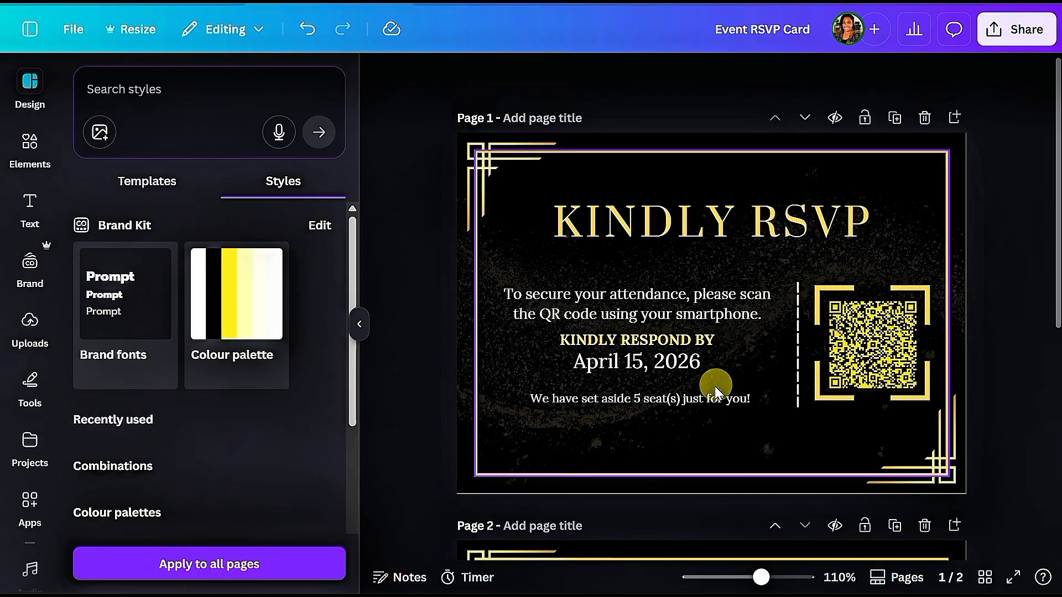
scroll(714, 386, "down", 5)
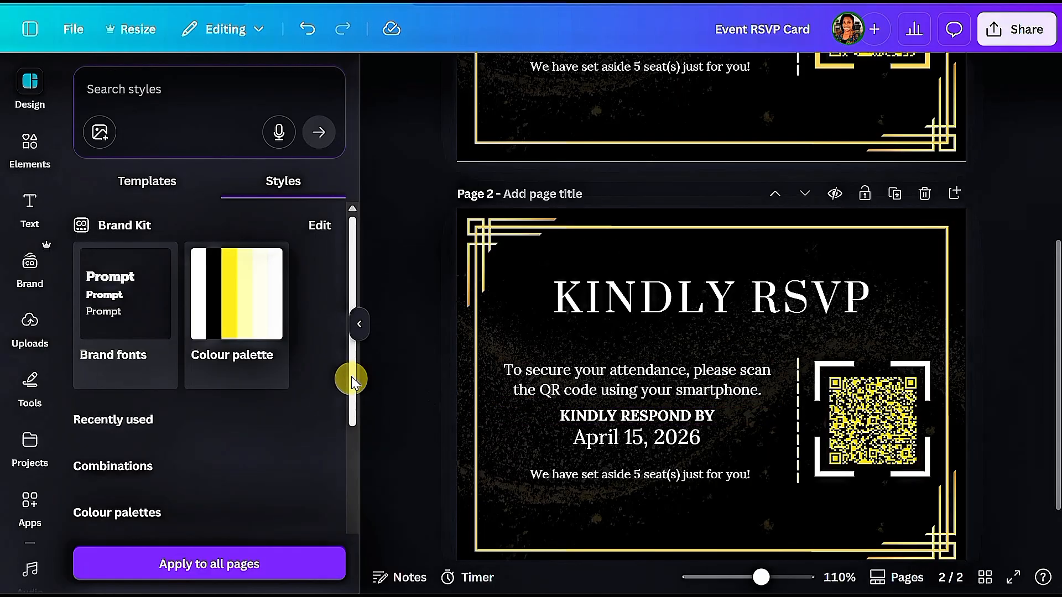
left_click(360, 324)
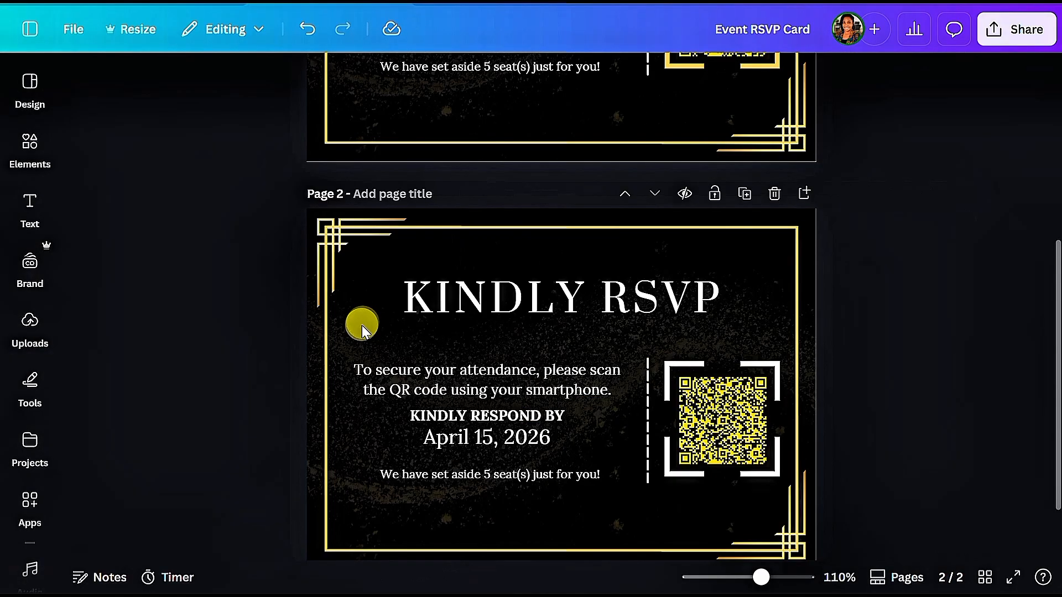
scroll(451, 307, "up", 5)
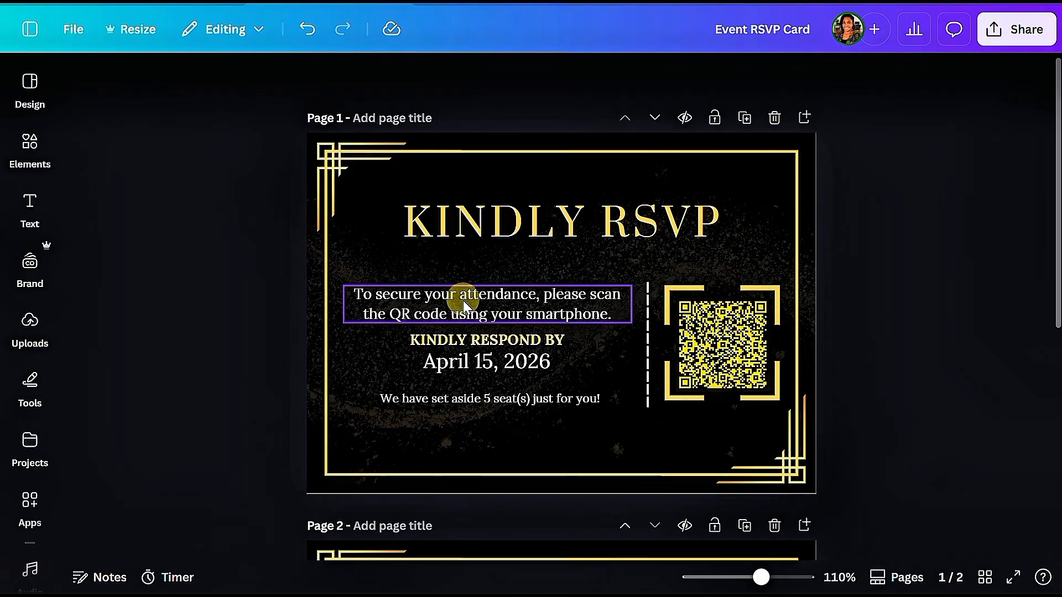
scroll(463, 300, "down", 5)
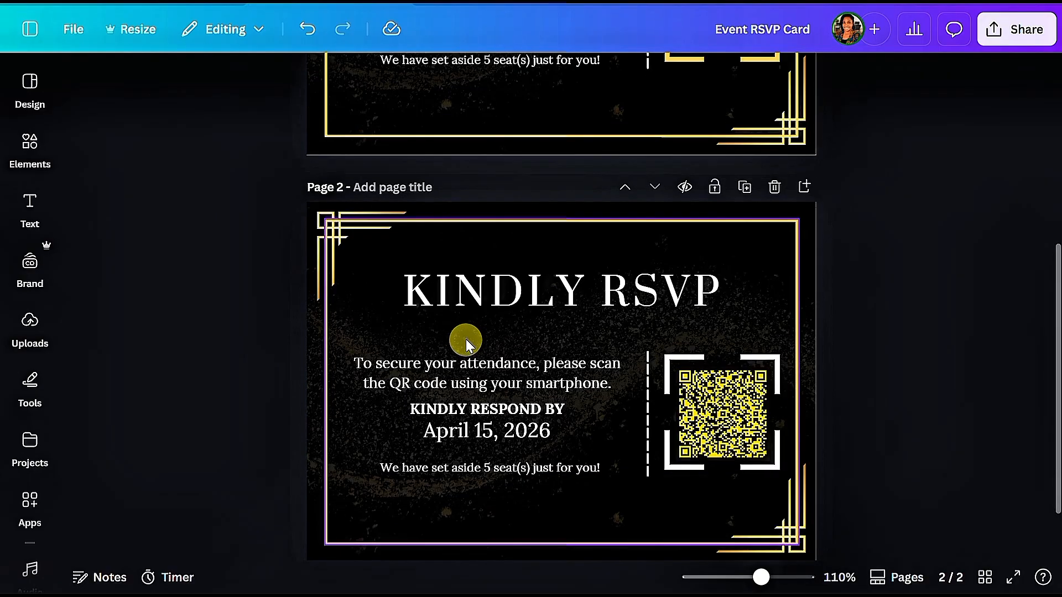
scroll(476, 332, "up", 5)
scroll(506, 323, "down", 3)
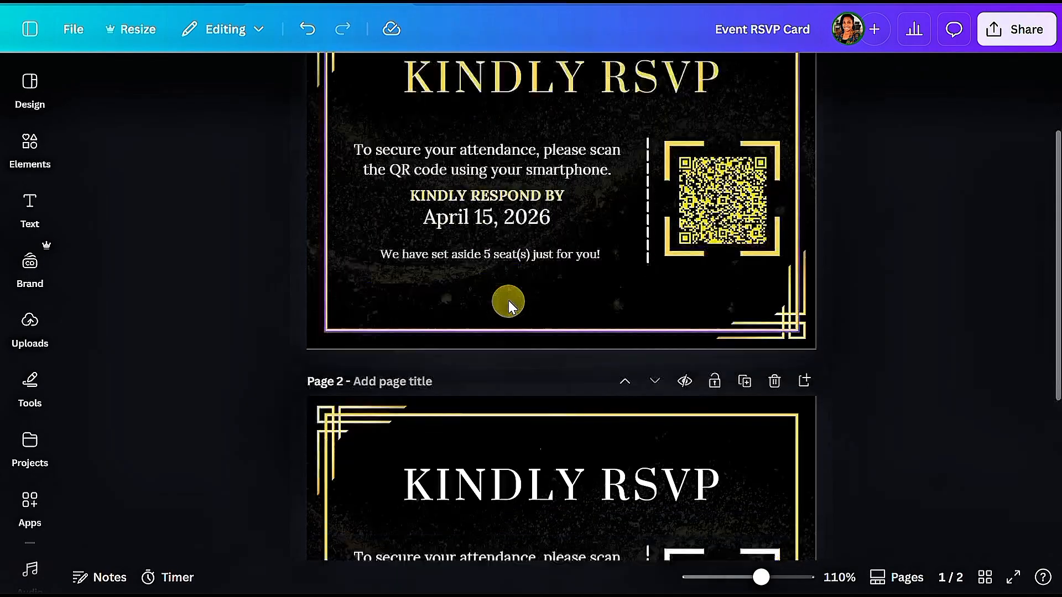
scroll(614, 230, "up", 3)
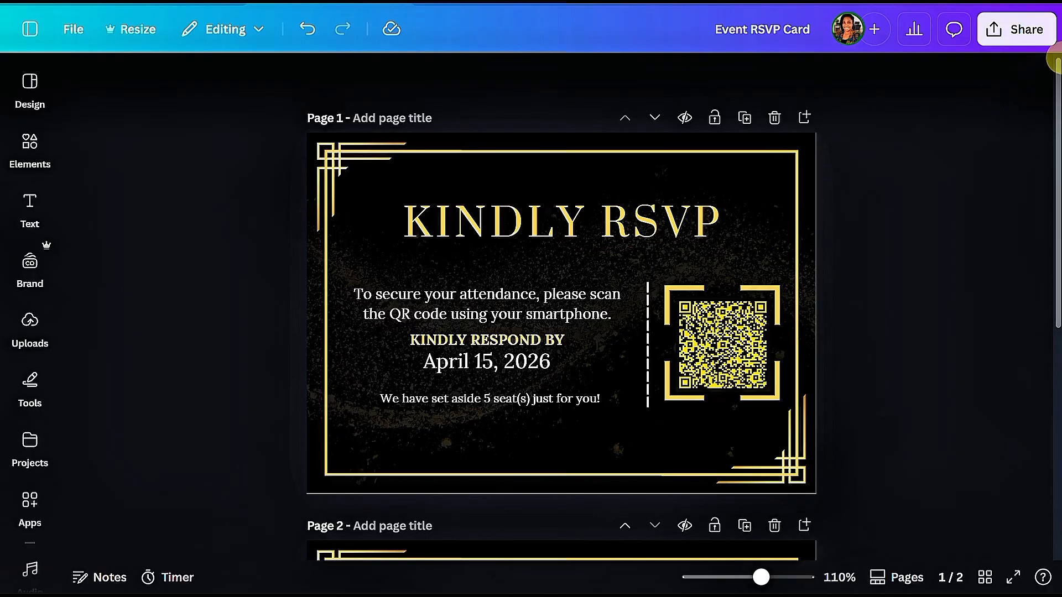
- Open the design's download options and set the file type to PDF Print
left_click(1030, 33)
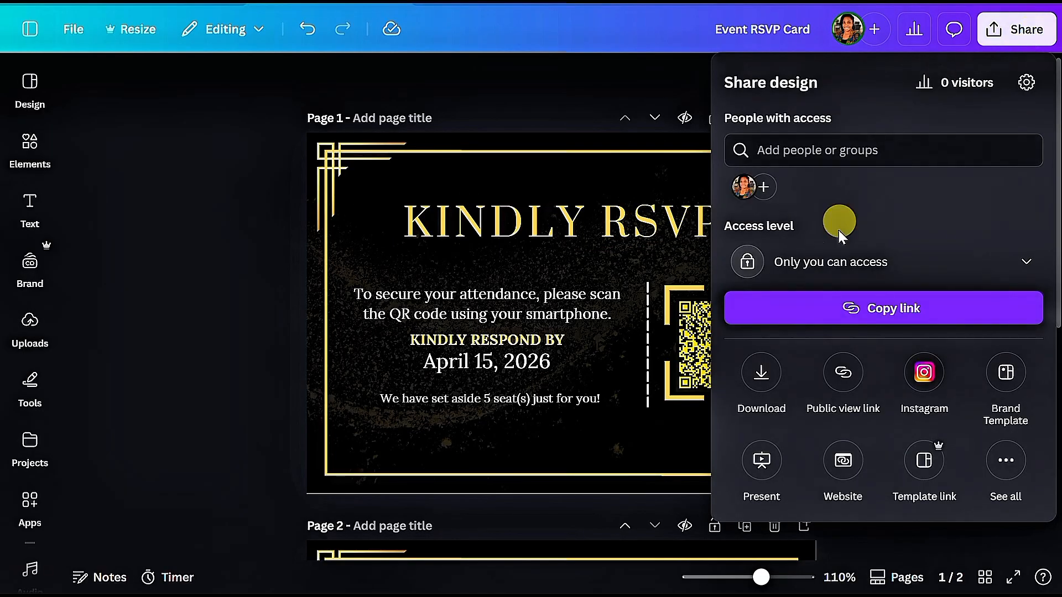
left_click(758, 385)
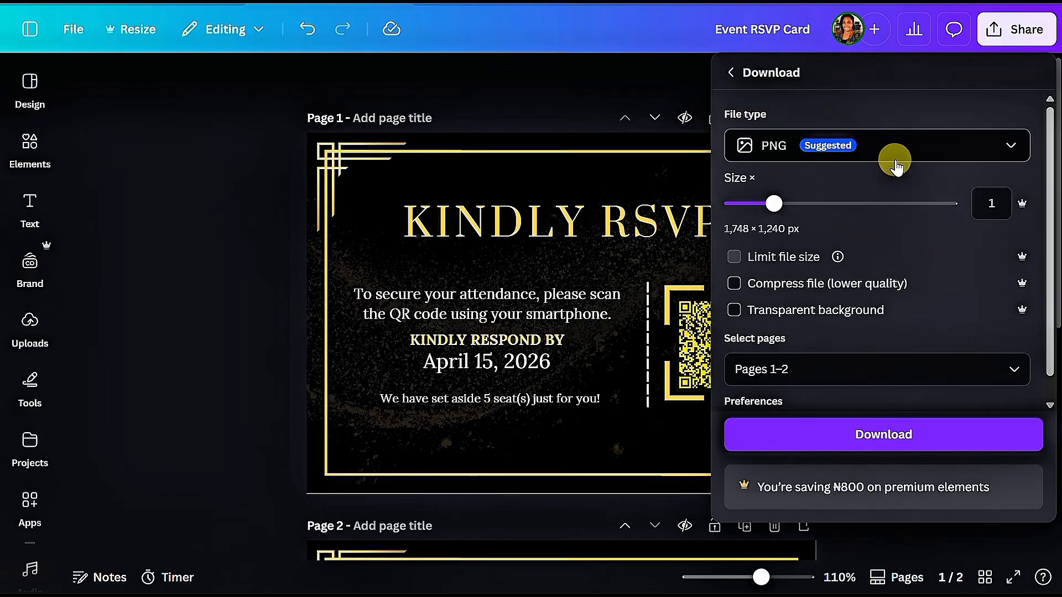
left_click(898, 145)
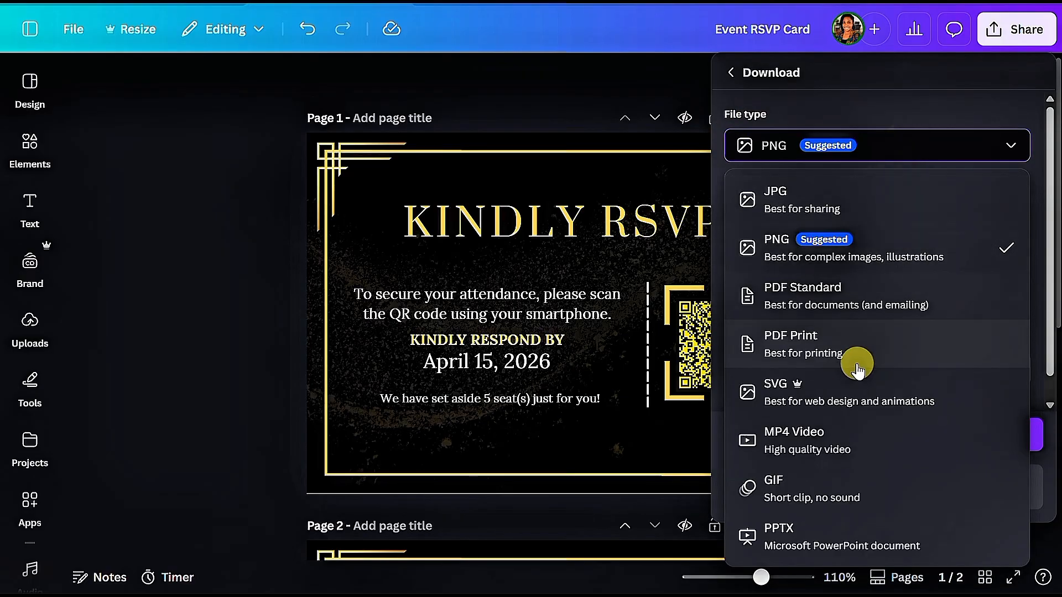
left_click(781, 341)
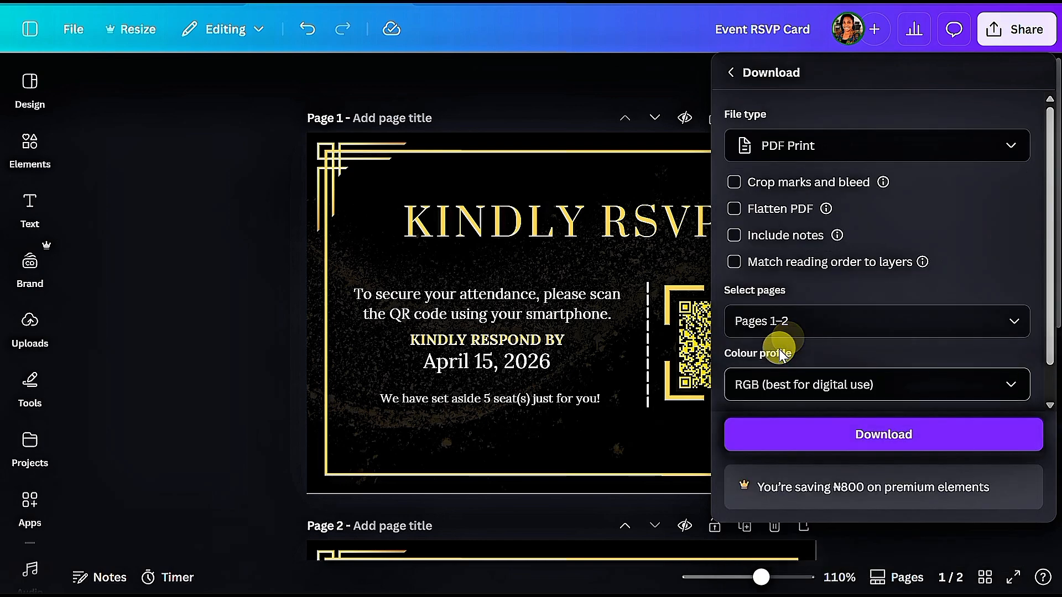
- Limit the download to page 2 only
left_click(1015, 322)
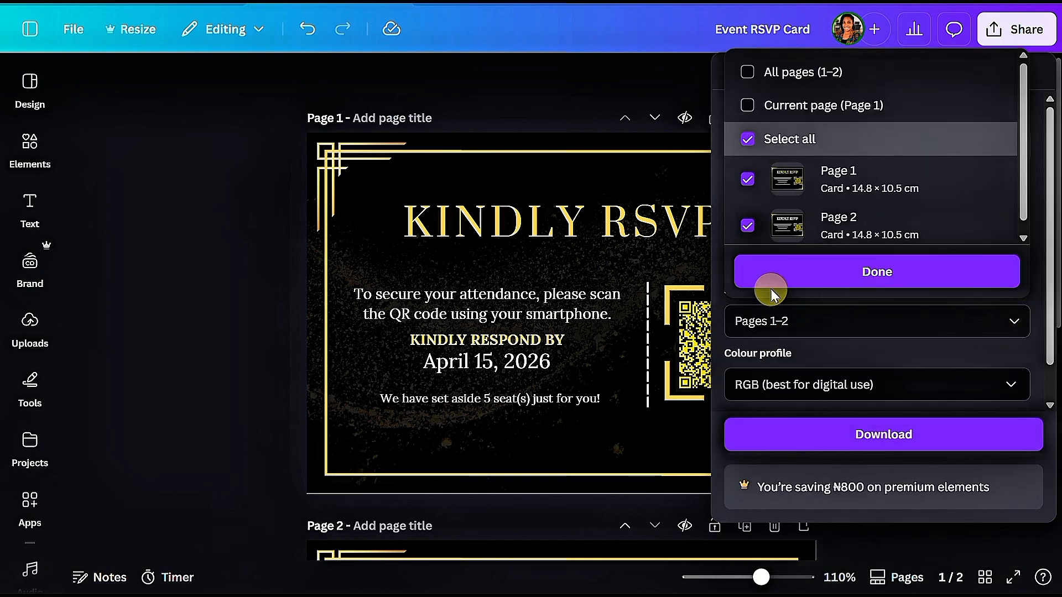
left_click(748, 135)
left_click(746, 221)
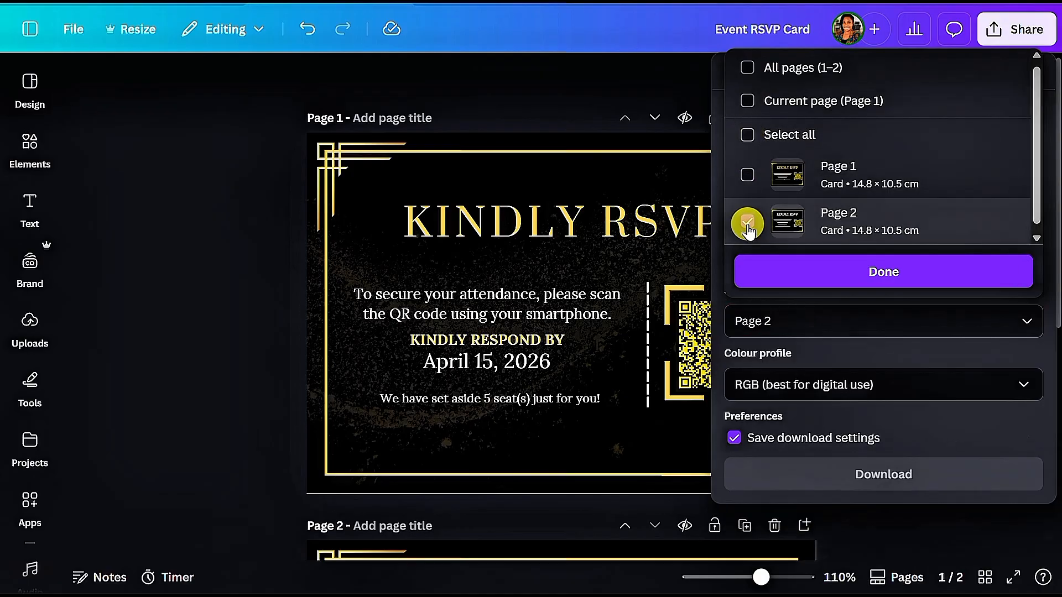
left_click(781, 283)
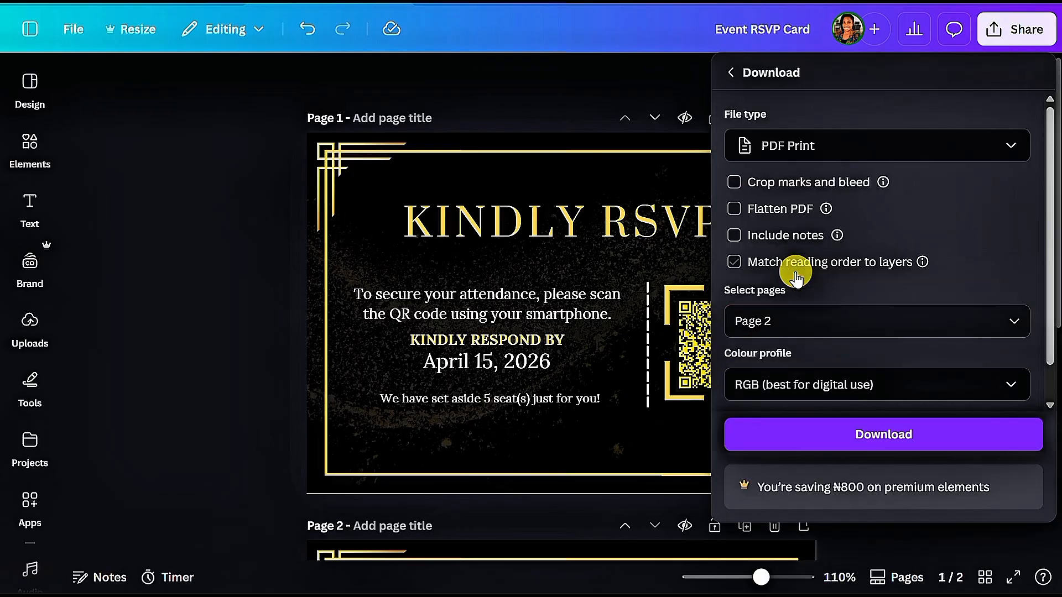
- Set the colour profile to CMYK (best for professional printing) and download the PDF
left_click(823, 390)
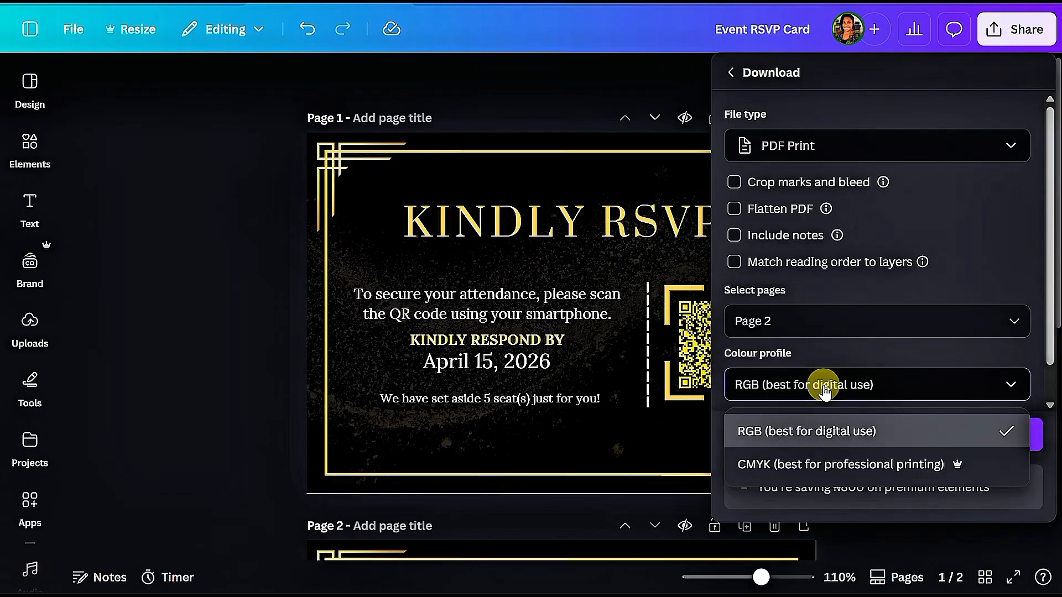
left_click(825, 462)
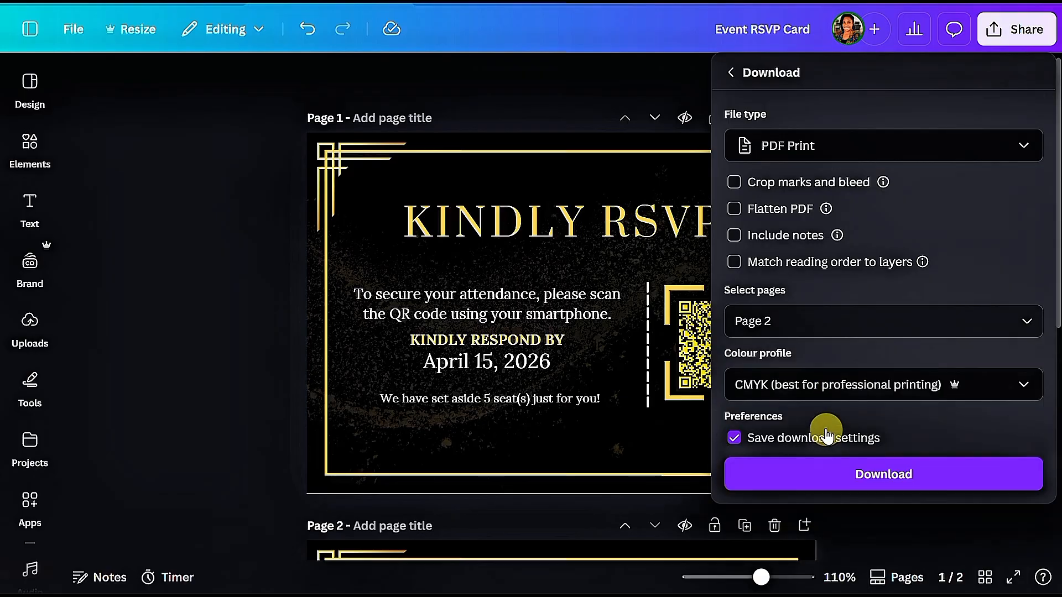
left_click(829, 471)
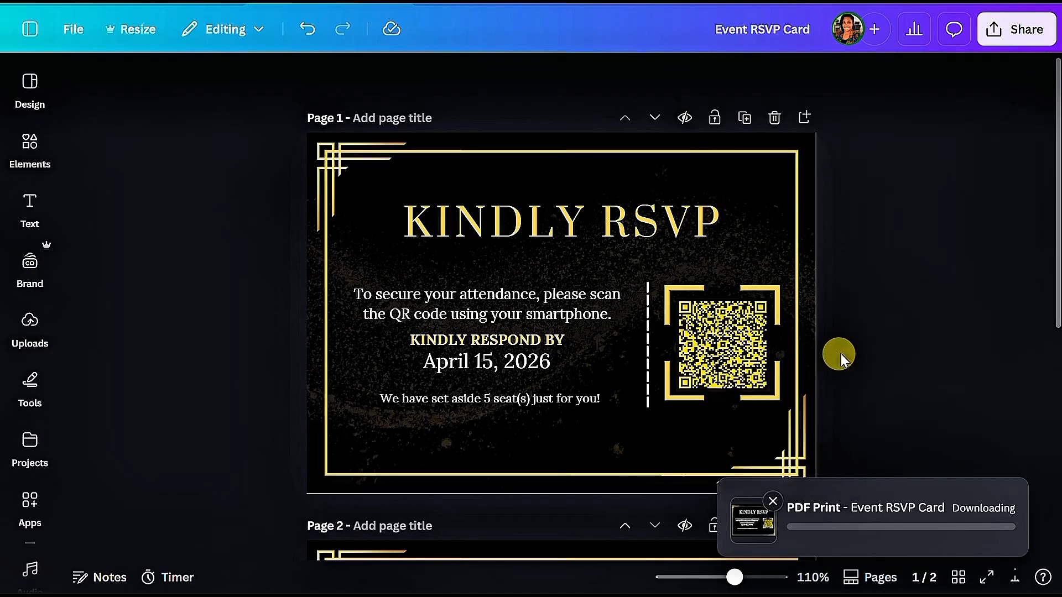